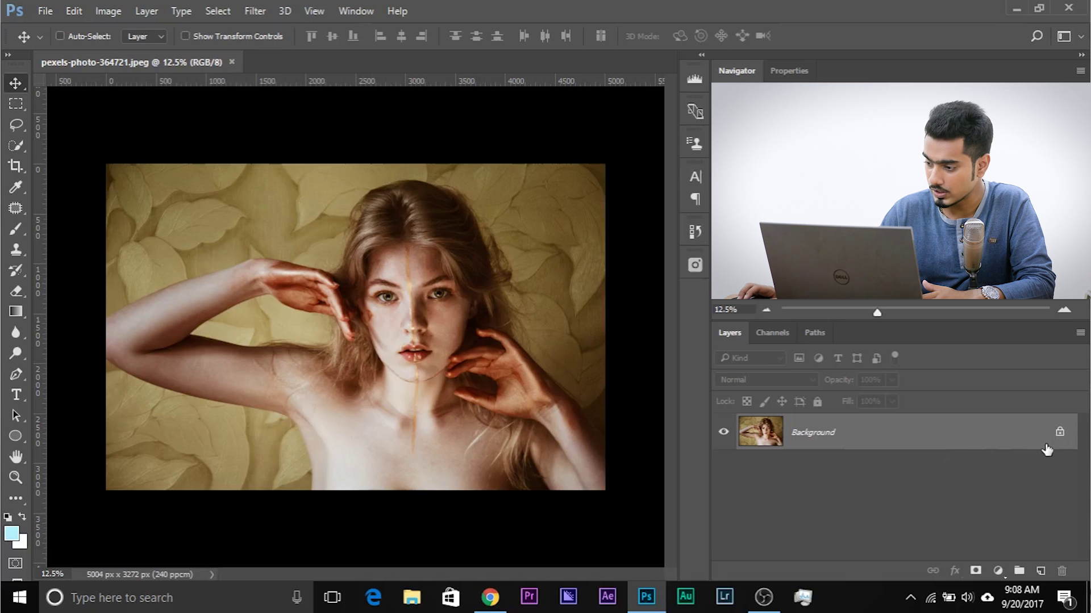
Try unlocking the Background layer and converting it to a smart object, and undo both changes.
left_click(1060, 434)
right_click(893, 433)
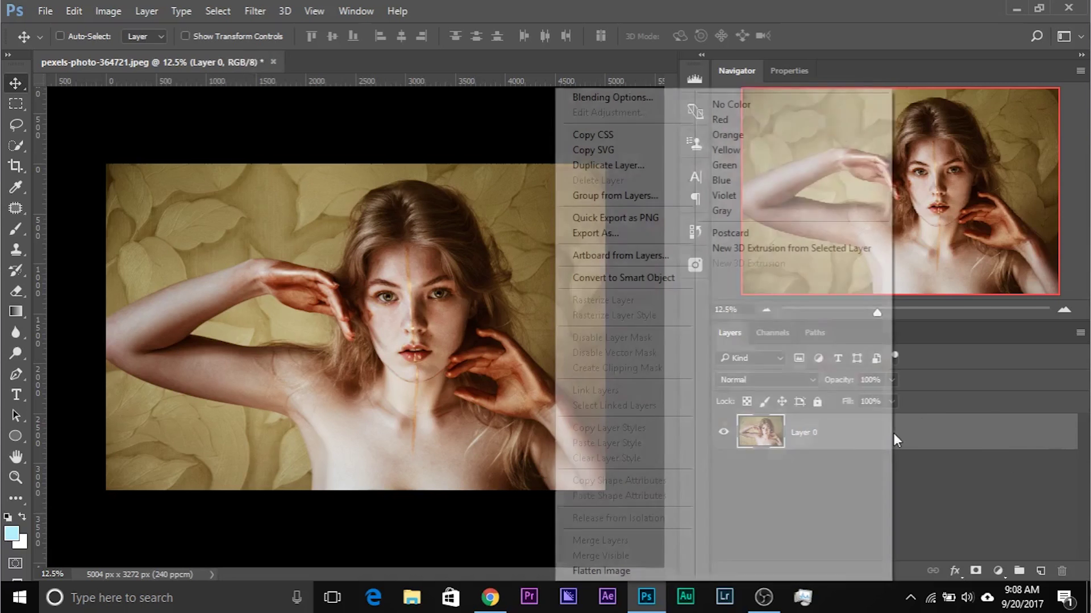
left_click(662, 284)
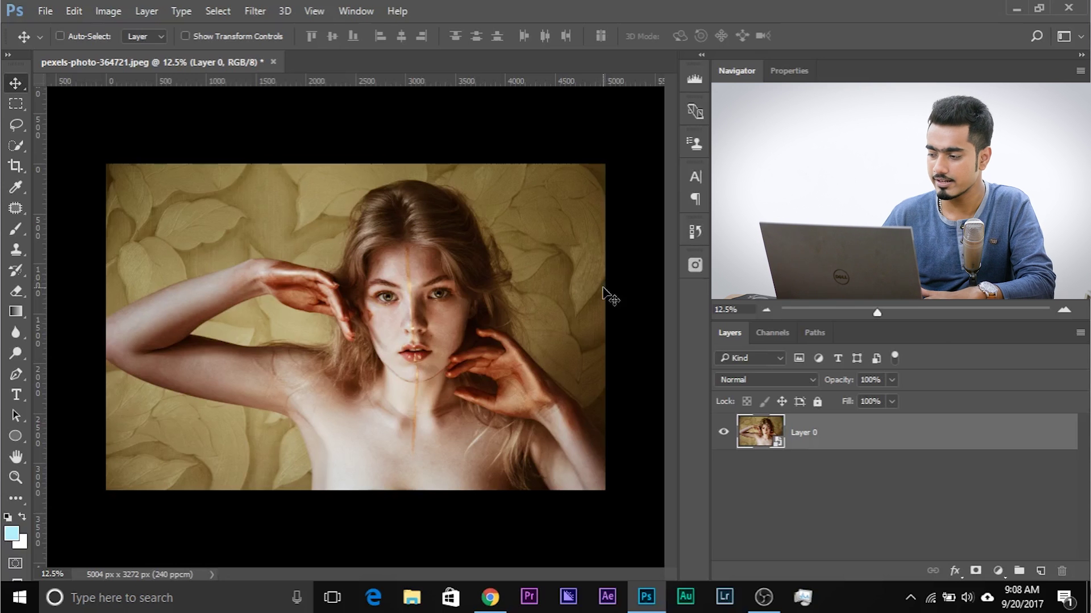
key("ctrl+alt+z")
key("ctrl+alt+z")
Unlock the Background layer and convert it to a smart object.
right_click(803, 428)
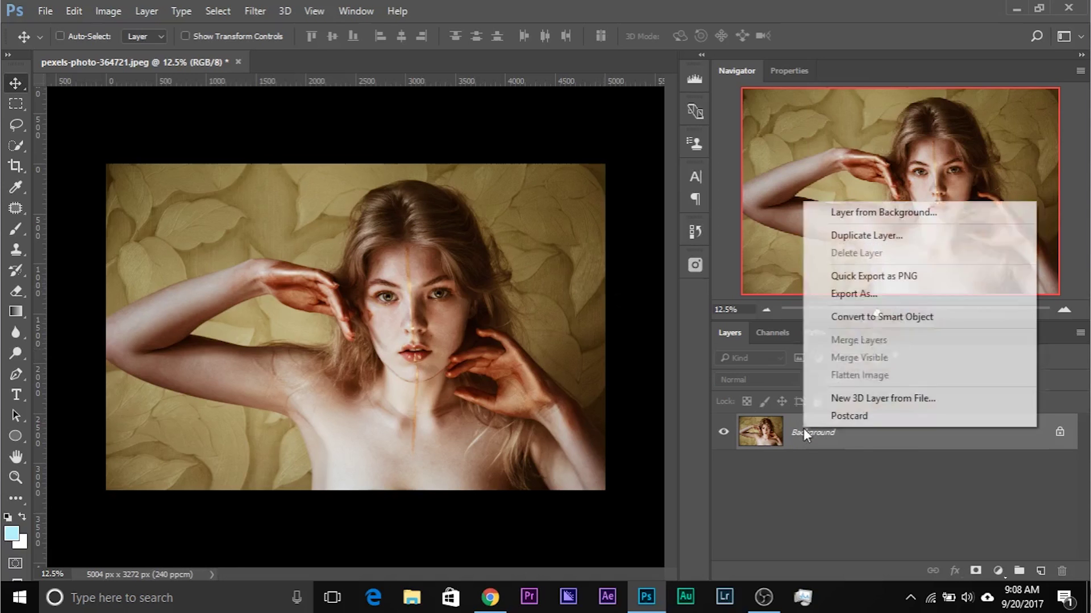
right_click(896, 442)
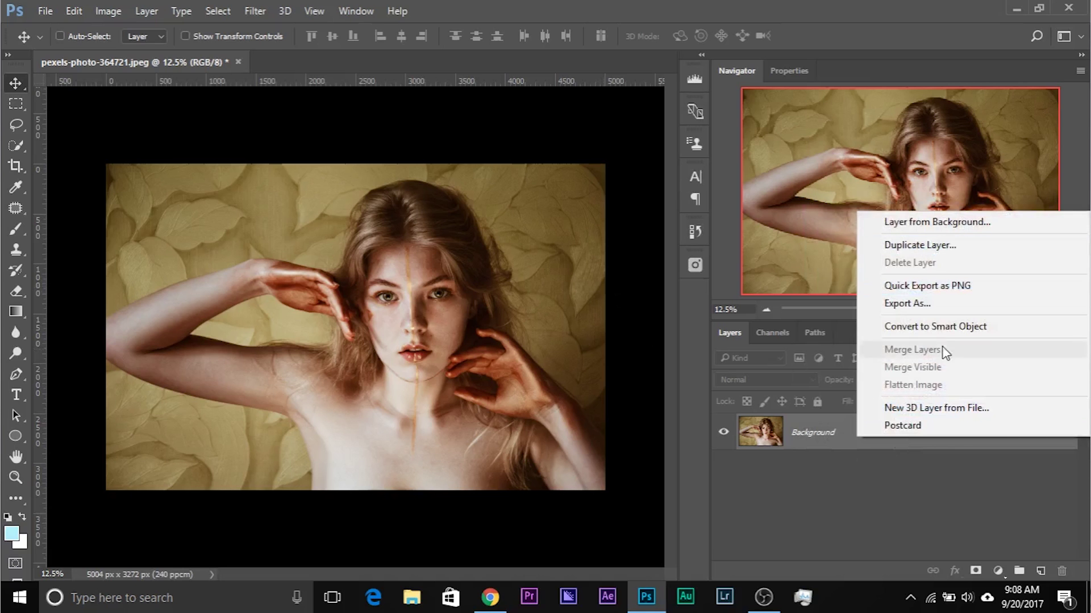
left_click(1024, 451)
left_click(1060, 434)
right_click(946, 433)
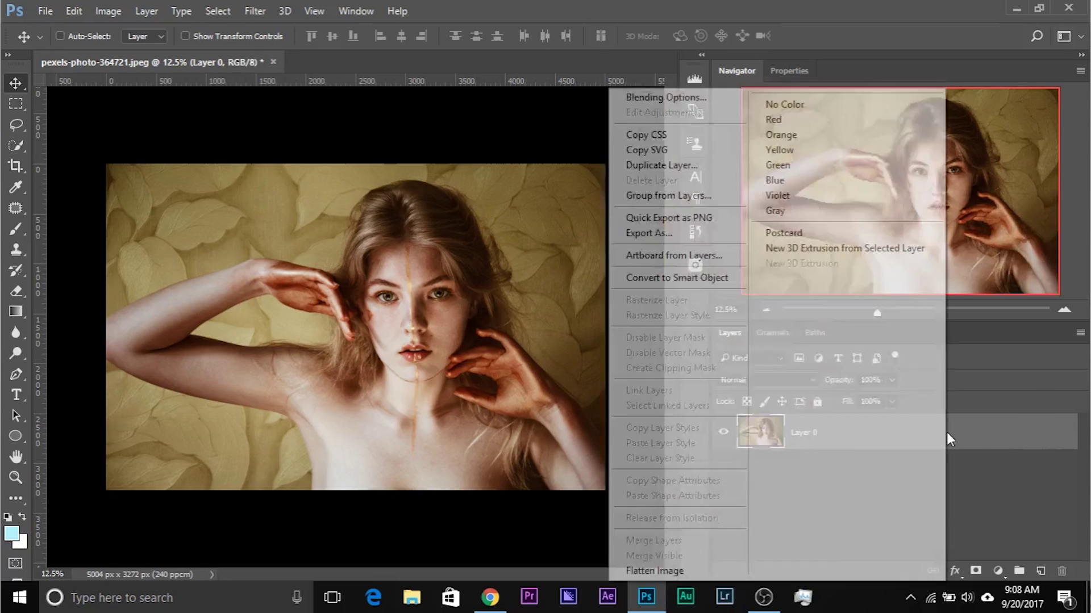
left_click(643, 278)
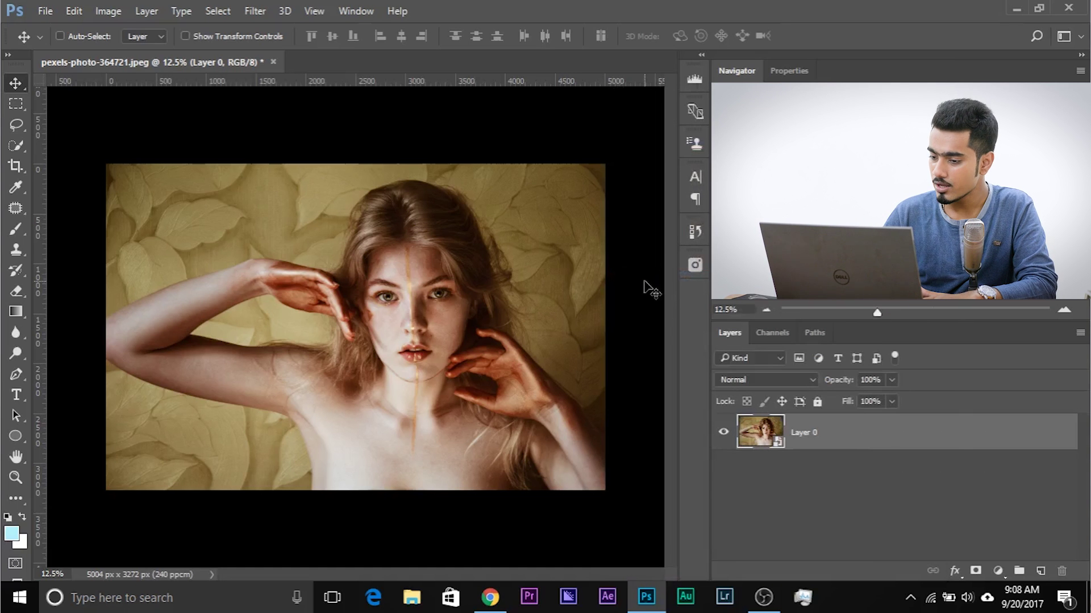
Apply a Gaussian Blur with a 36-pixel radius to the smart object and toggle the filter's visibility to compare.
key("ctrl+plus")
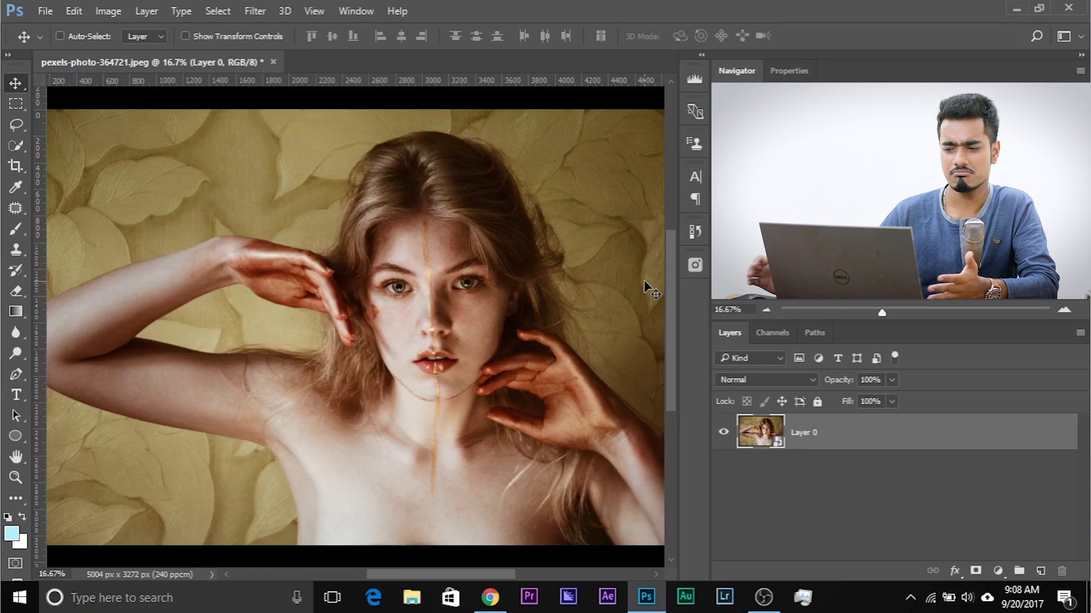
left_click(253, 11)
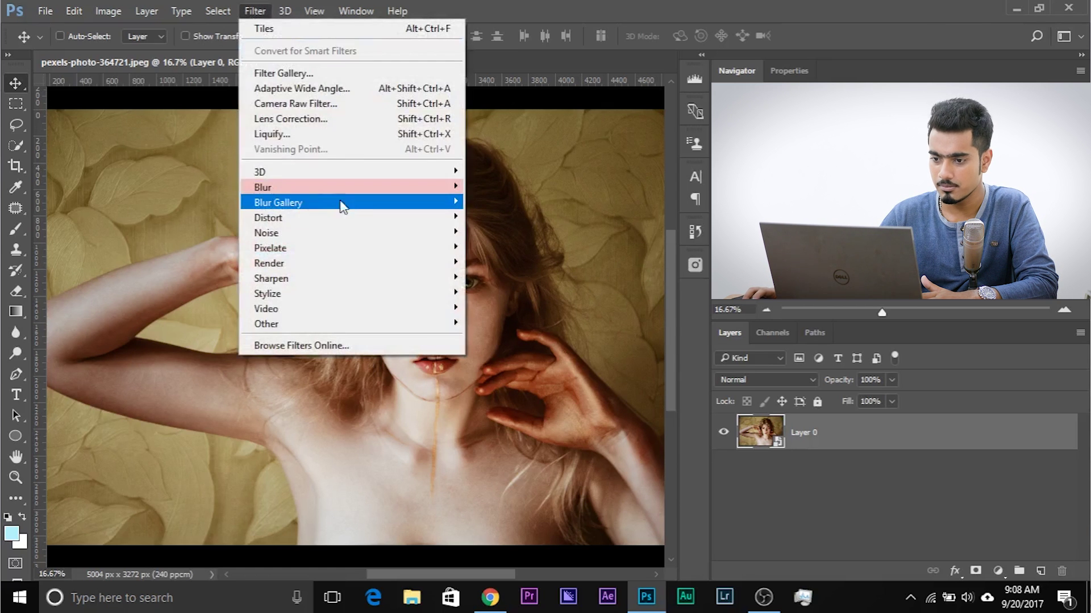
mouse_move(349, 187)
left_click(500, 202)
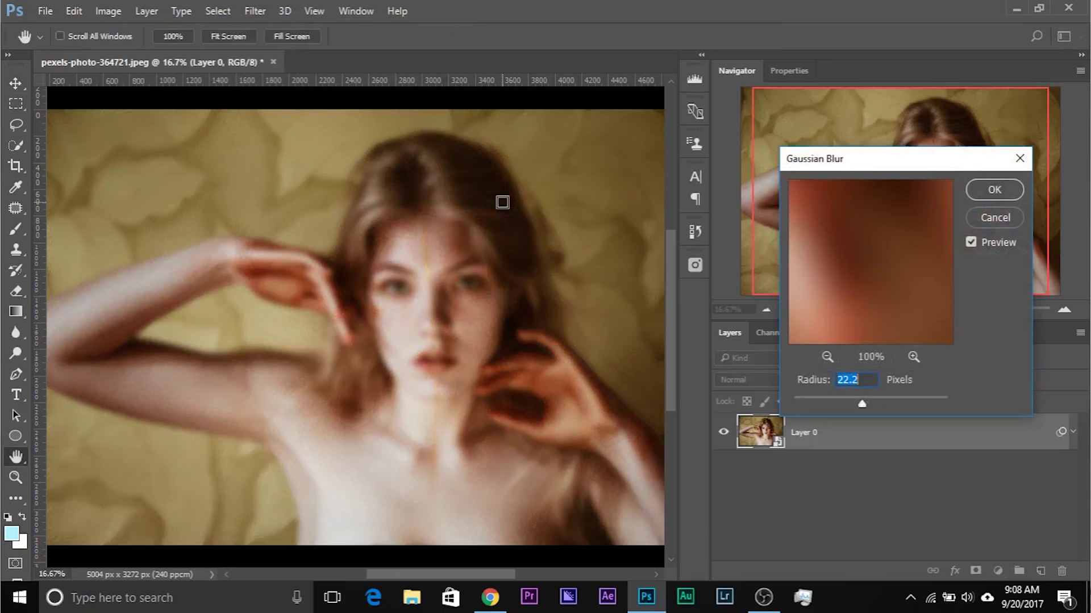
left_click_drag(804, 165, 623, 192)
left_click_drag(680, 431, 688, 428)
left_click(806, 218)
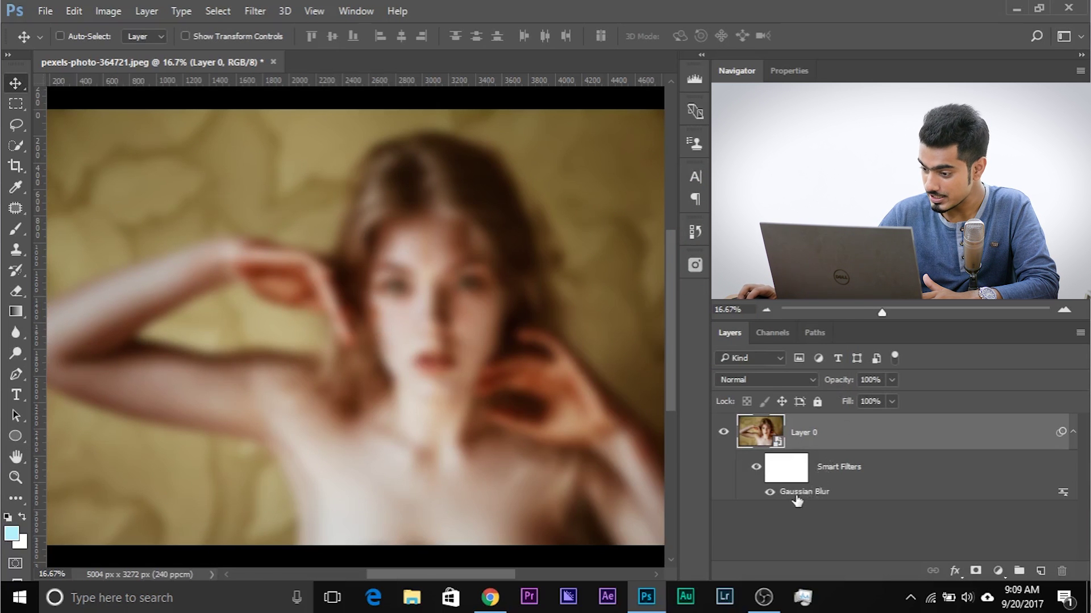
left_click(770, 493)
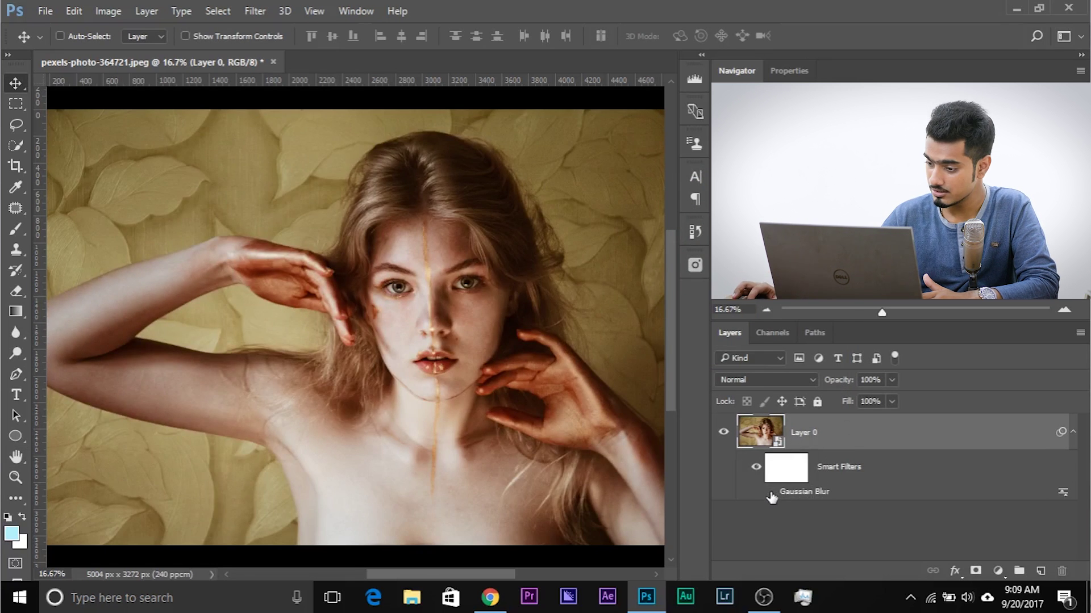
left_click(770, 492)
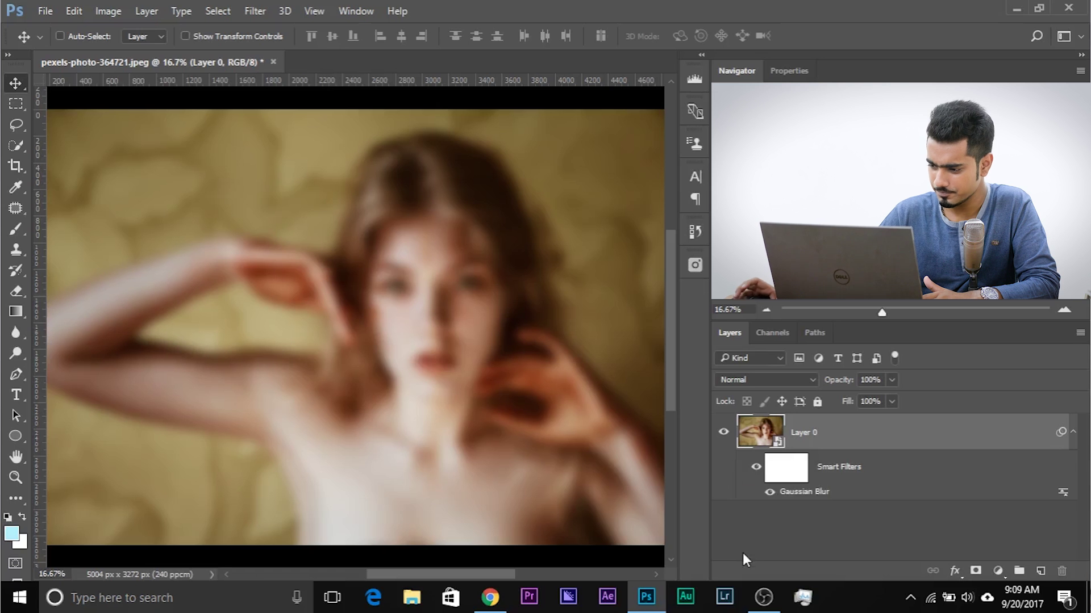
Paint black over the face on the smart filter mask with a size 930 soft brush at 20% flow.
left_click(792, 472)
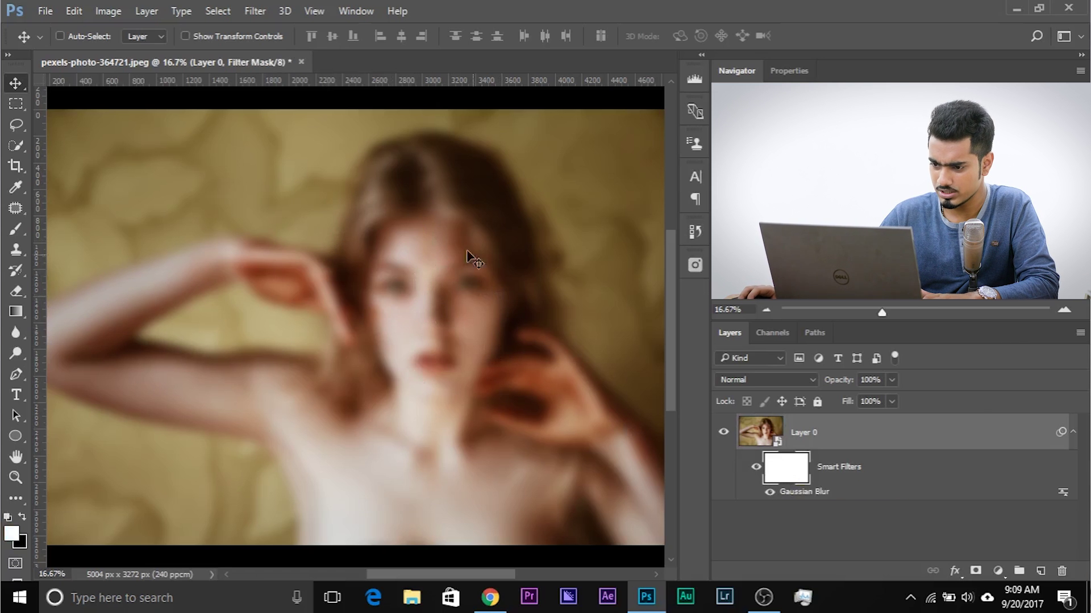
left_click(15, 229)
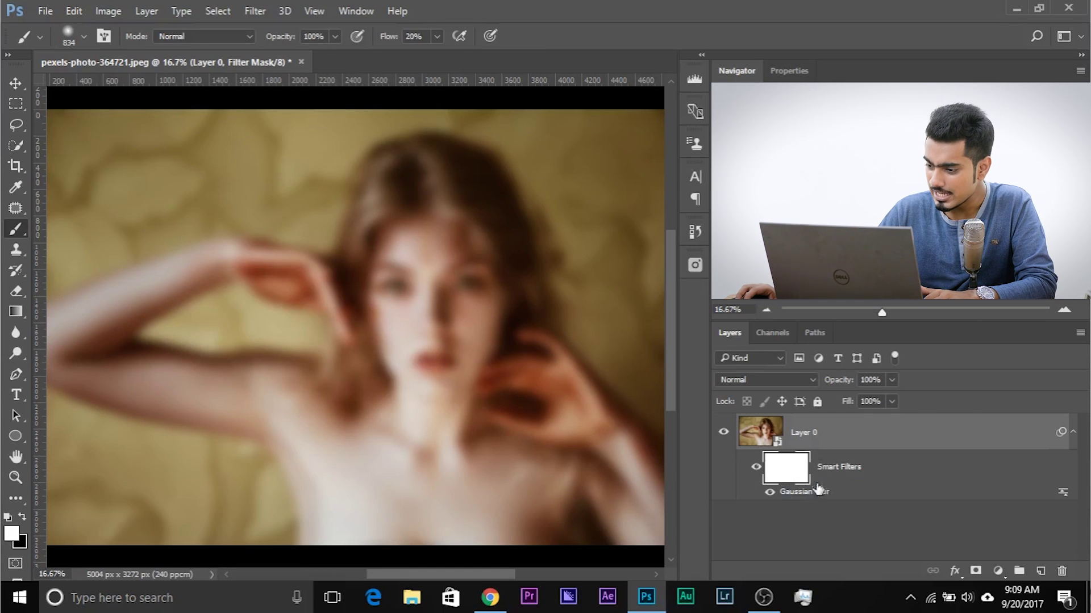
left_click(977, 574)
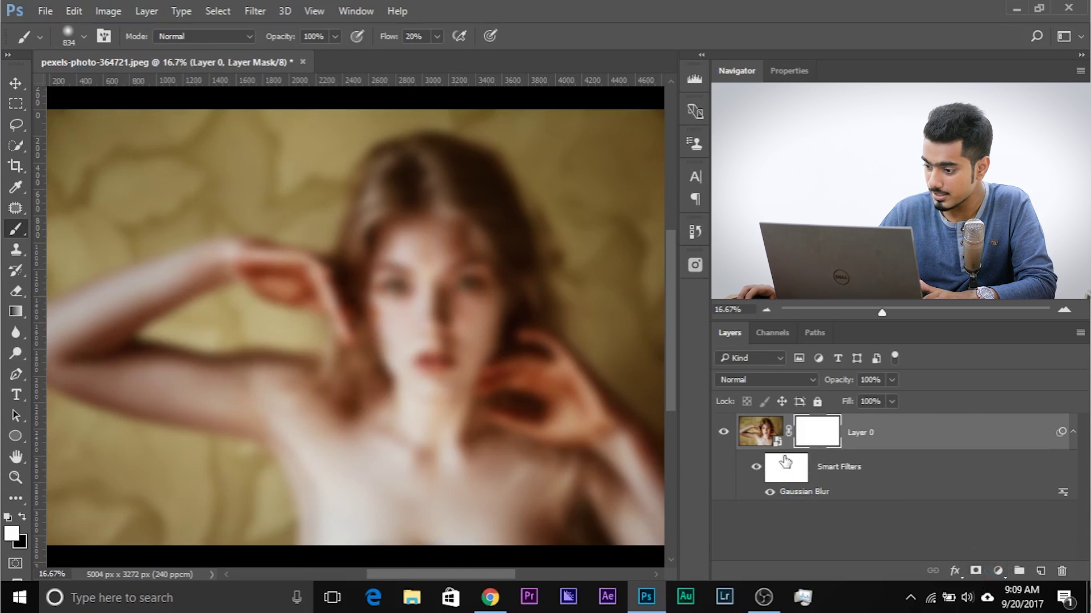
key("ctrl+z")
left_click(794, 469)
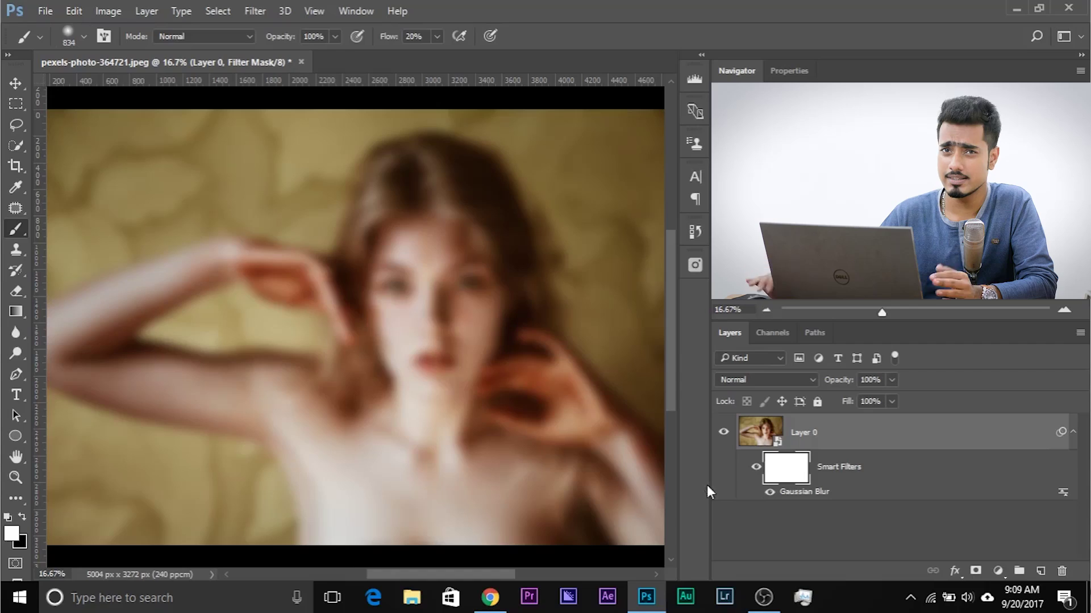
left_click_drag(378, 332, 392, 329)
key("x")
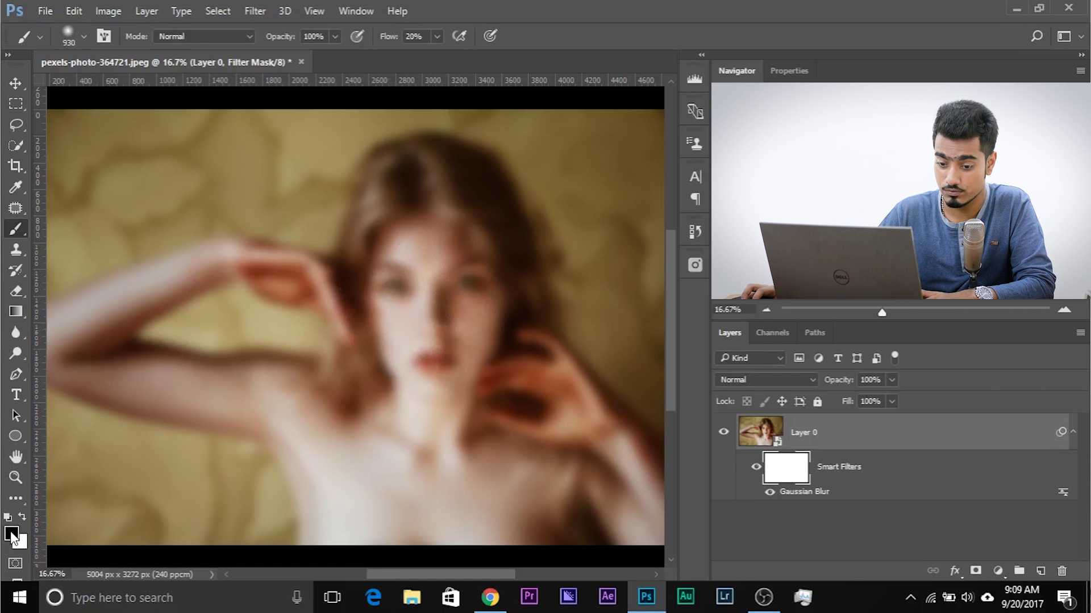
mouse_move(463, 292)
left_mouse_down()
mouse_move(390, 329)
mouse_move(424, 234)
left_mouse_up()
mouse_move(421, 373)
left_mouse_down()
mouse_move(469, 373)
mouse_move(442, 408)
mouse_move(416, 357)
mouse_move(429, 297)
mouse_move(409, 207)
left_mouse_up()
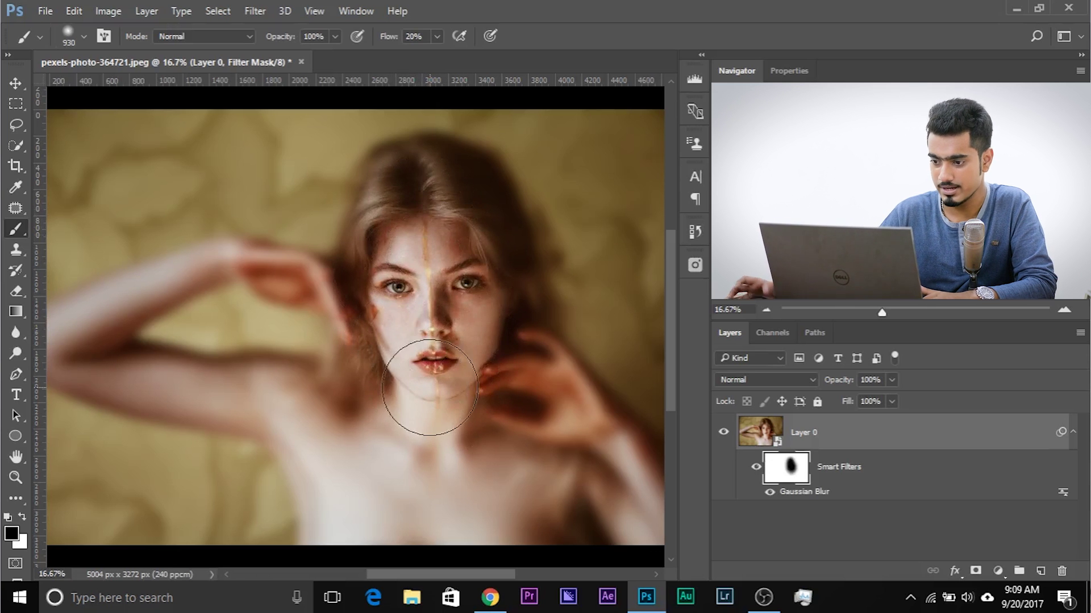
Fill the smart filter mask with white to clear the black strokes over the face.
key("ctrl+BackSpace")
key("ctrl+minus")
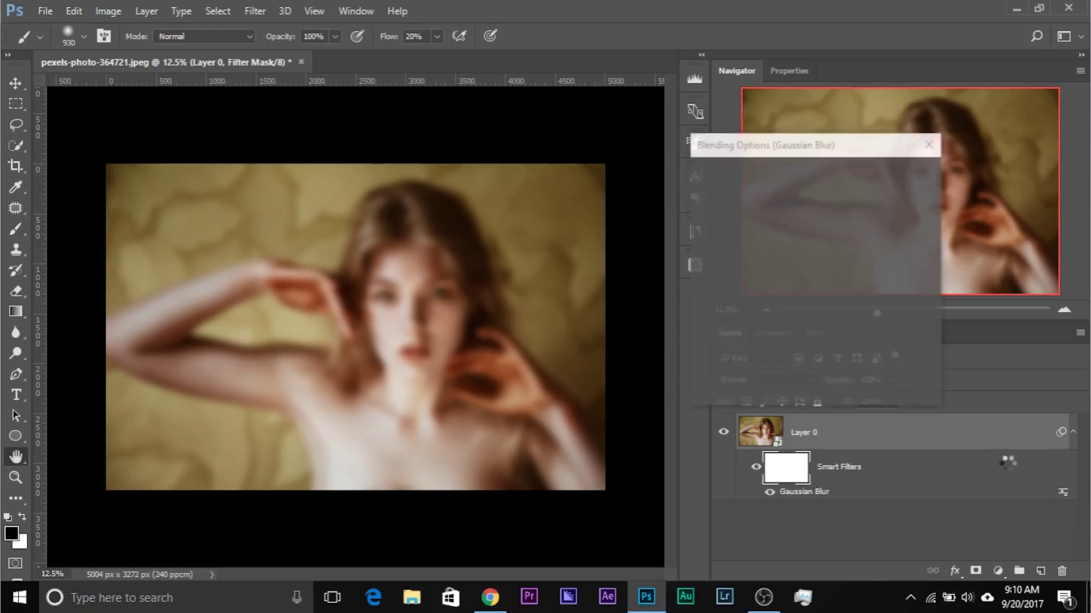
Try opacities of 48% and 62% in the Gaussian Blur's blending options, and return the opacity to 100%.
left_click_drag(766, 143, 701, 208)
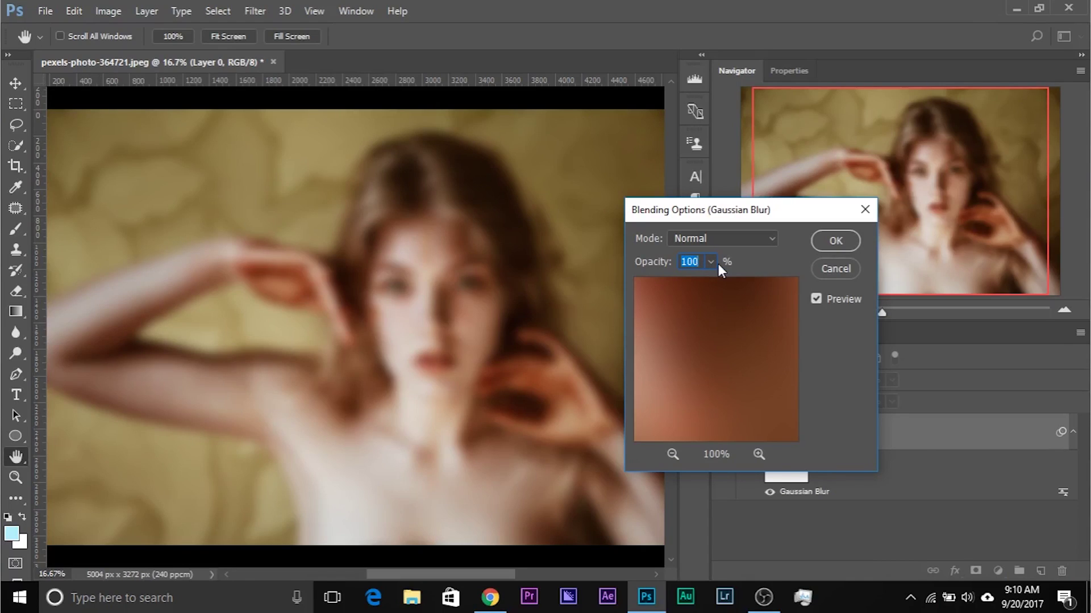
left_click(710, 262)
left_click(673, 282)
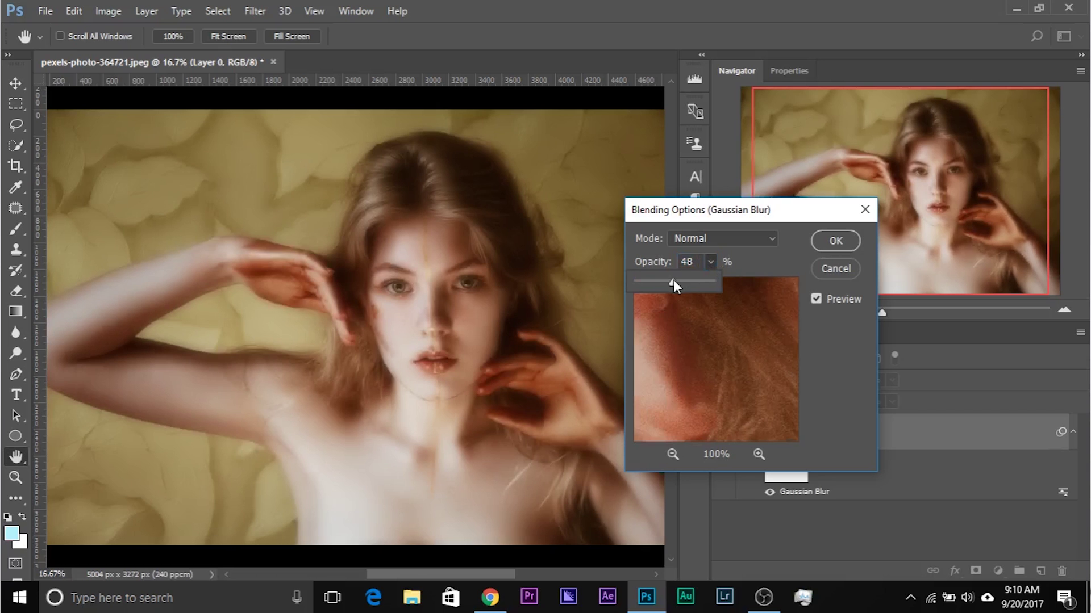
left_click(682, 281)
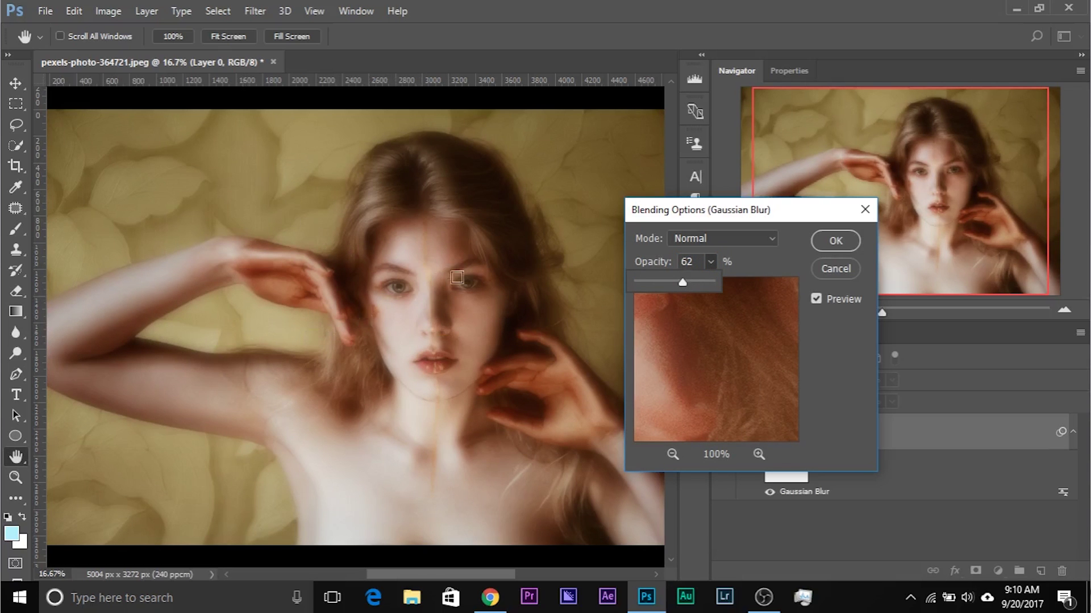
left_click_drag(690, 284, 714, 284)
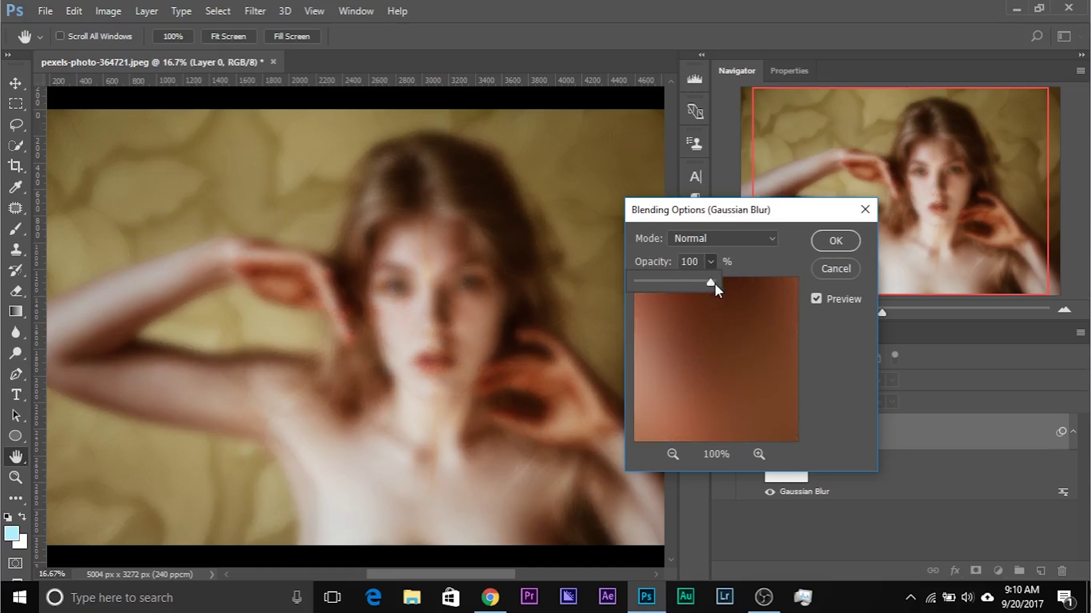
Set the Gaussian Blur's blend mode to Soft Light and toggle the smart filters to compare the effect.
left_click(724, 239)
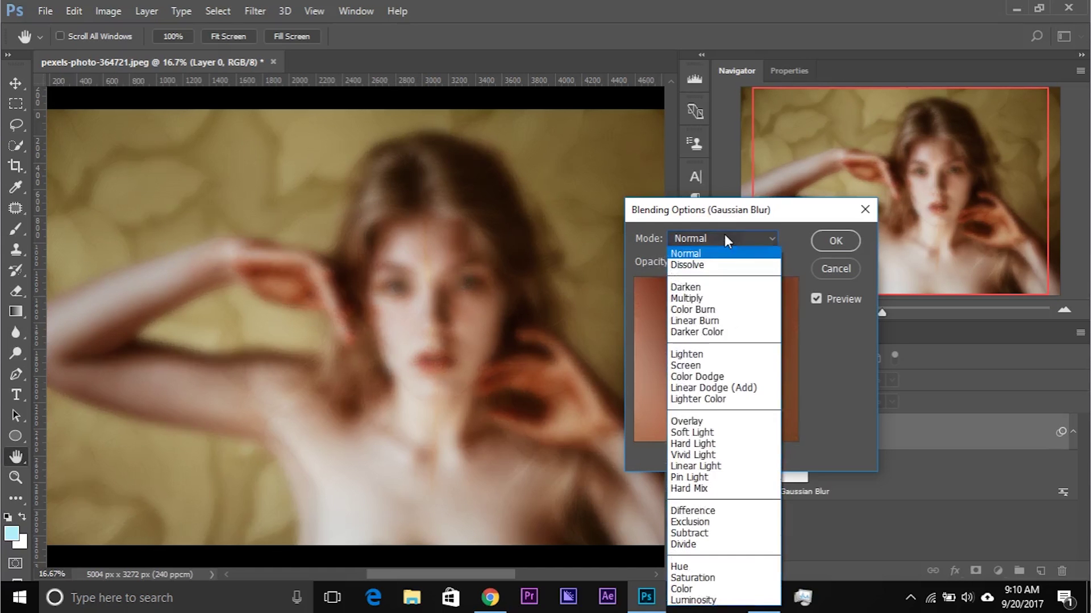
left_click(714, 435)
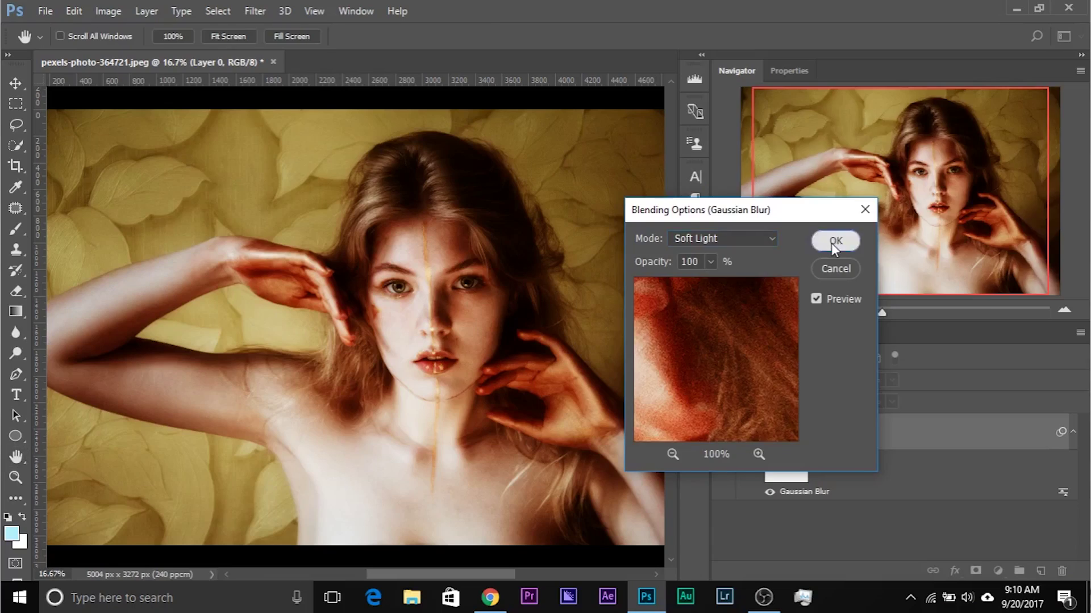
left_click(833, 242)
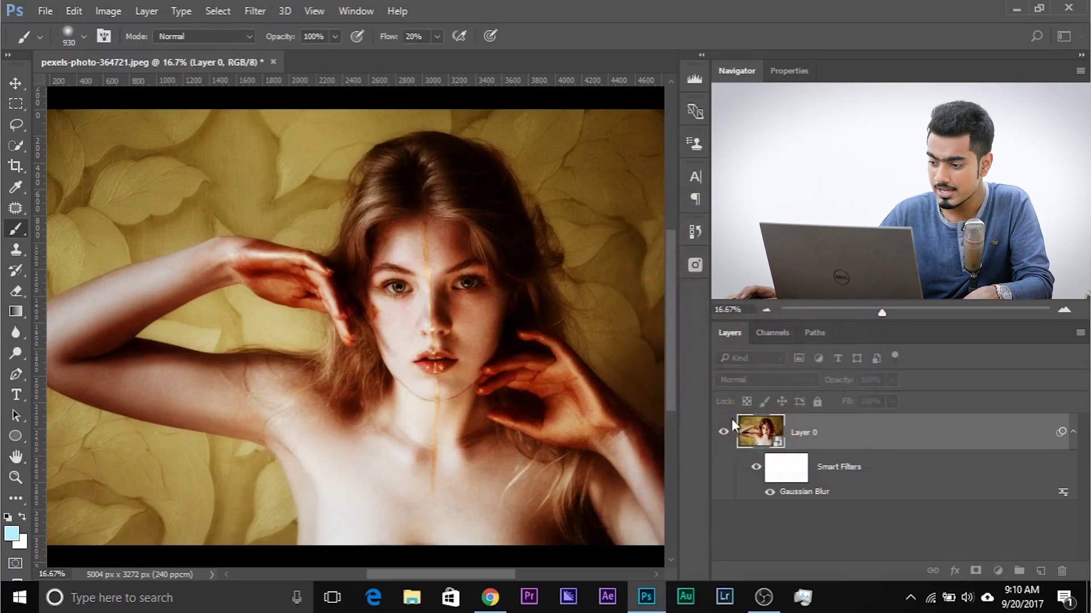
left_click(756, 468)
left_click(756, 468)
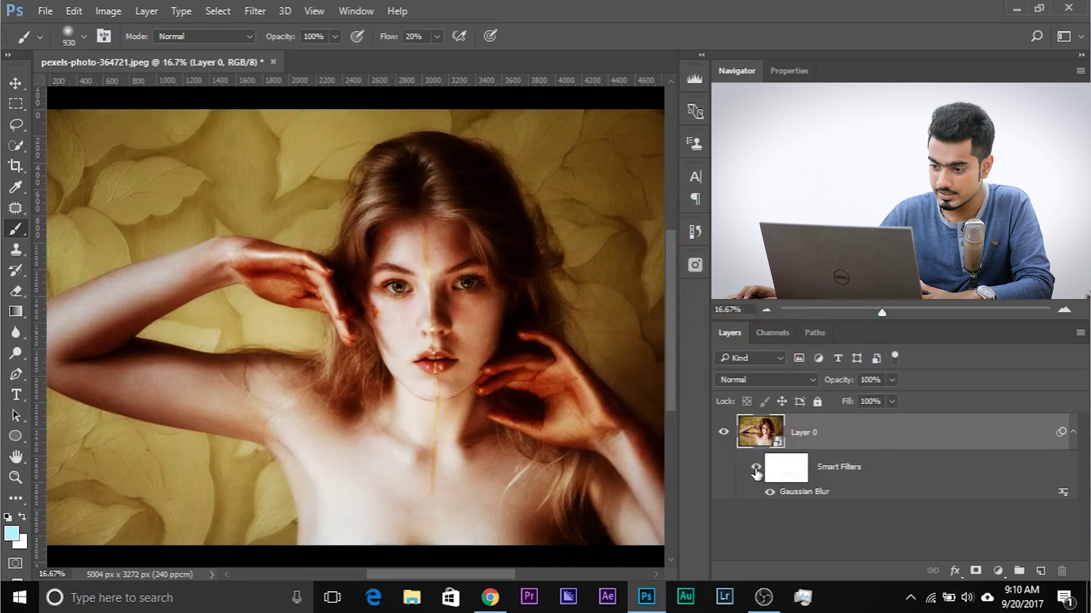
Reopen the Gaussian Blur smart filter and change its radius to 75.5 pixels.
double_click(796, 492)
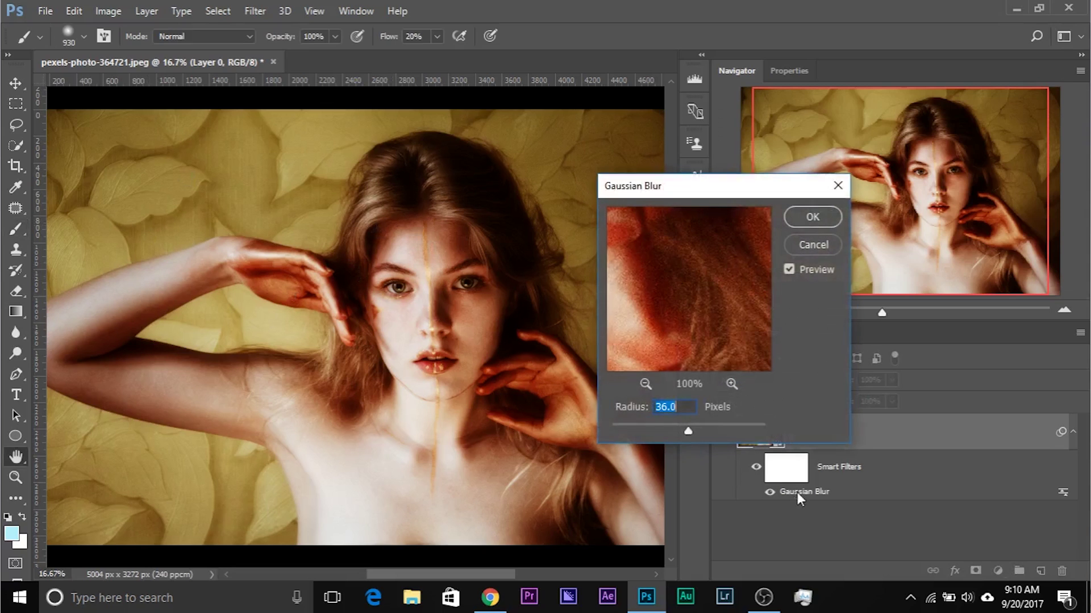
left_click(637, 426)
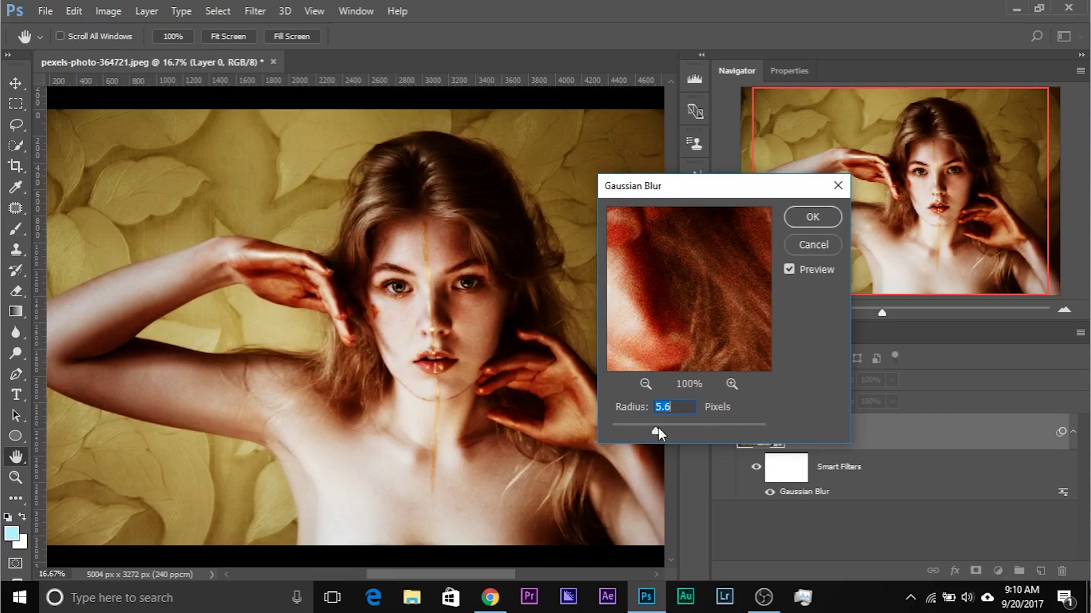
left_click_drag(710, 428, 704, 427)
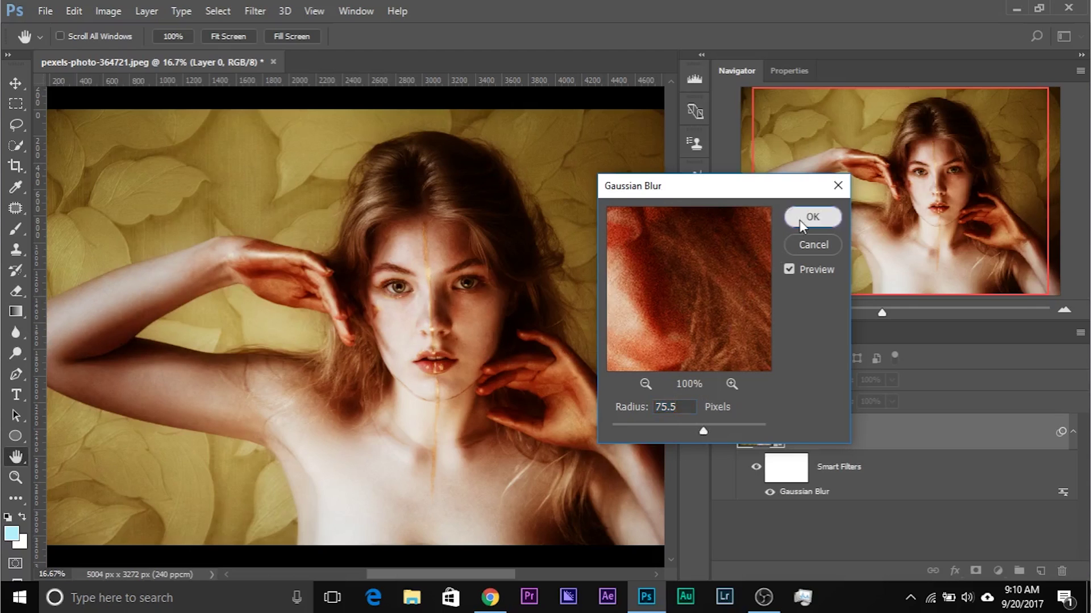
left_click(801, 218)
Delete the Gaussian Blur smart filter from Layer 0.
key("b")
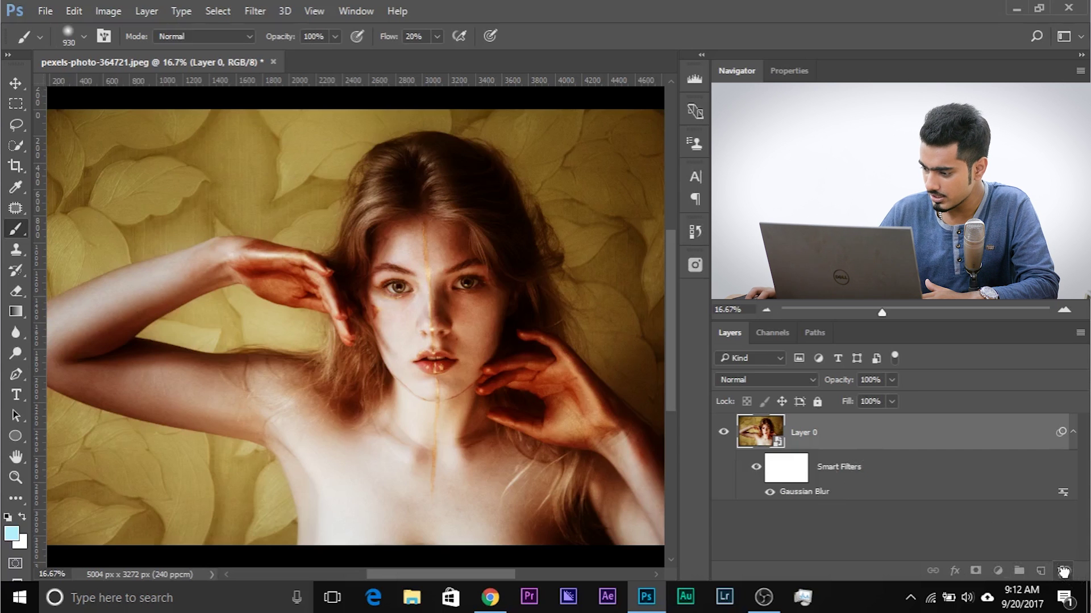
left_click_drag(1063, 571, 1062, 571)
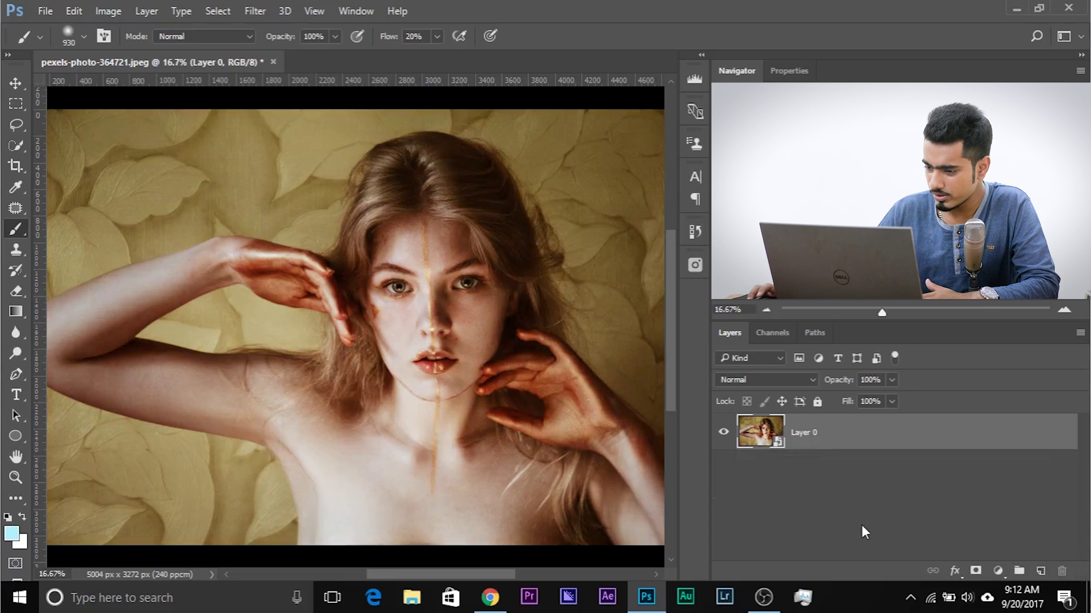
Start a Mezzotint filter on Layer 0, try the Long Lines type, and set the type to Coarse Dots.
left_click(253, 13)
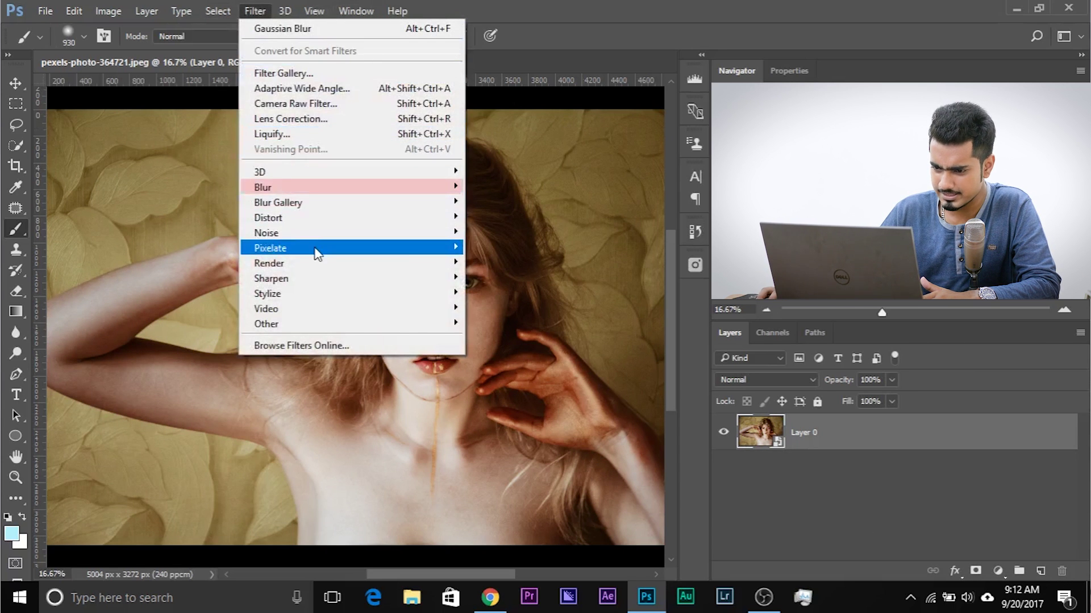
mouse_move(316, 254)
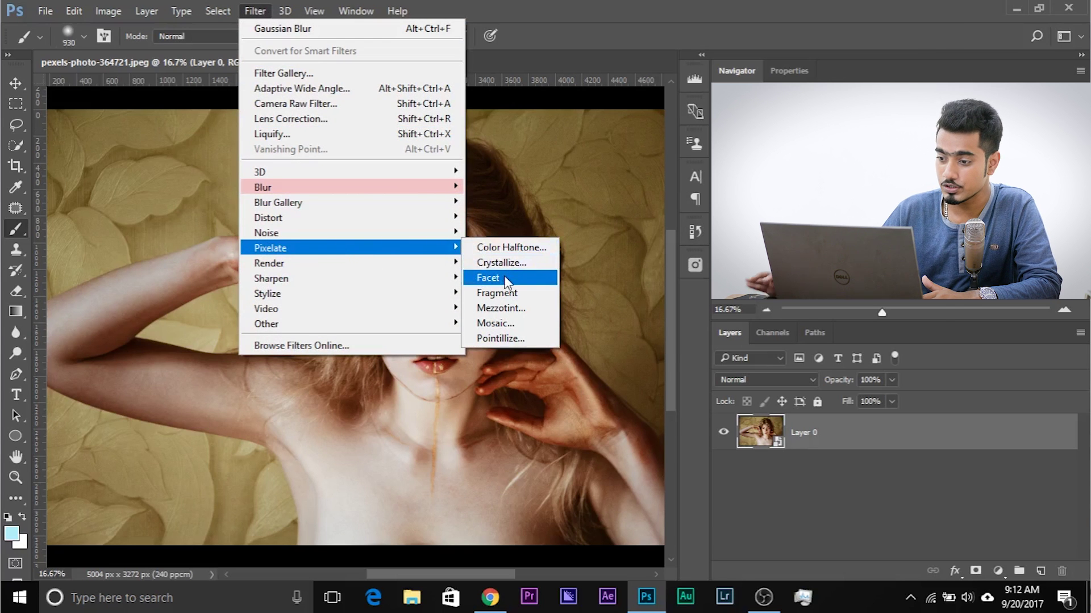
left_click(501, 308)
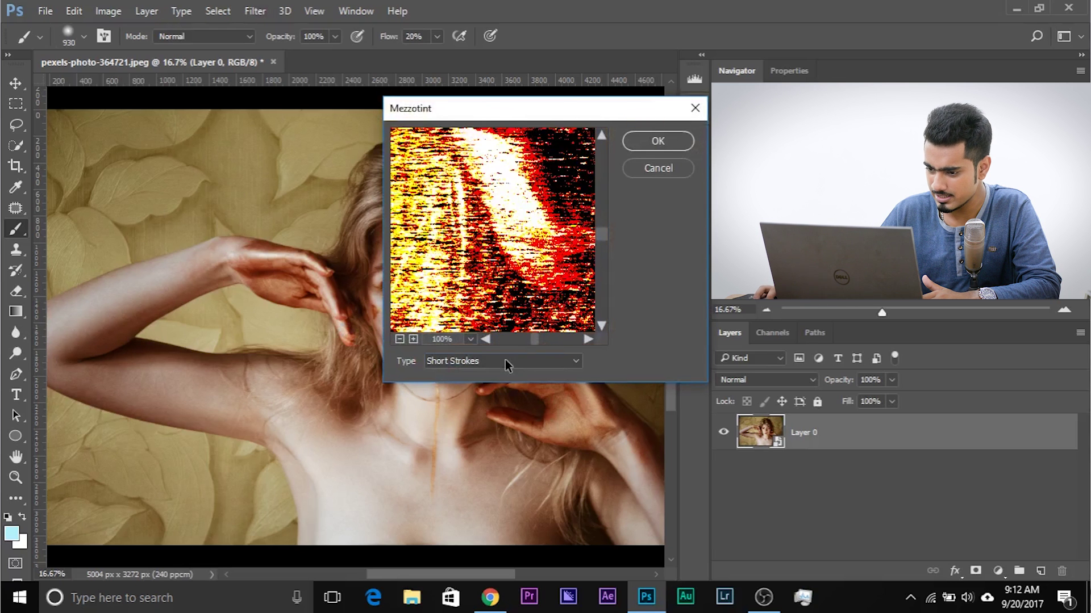
left_click(506, 360)
left_click(466, 459)
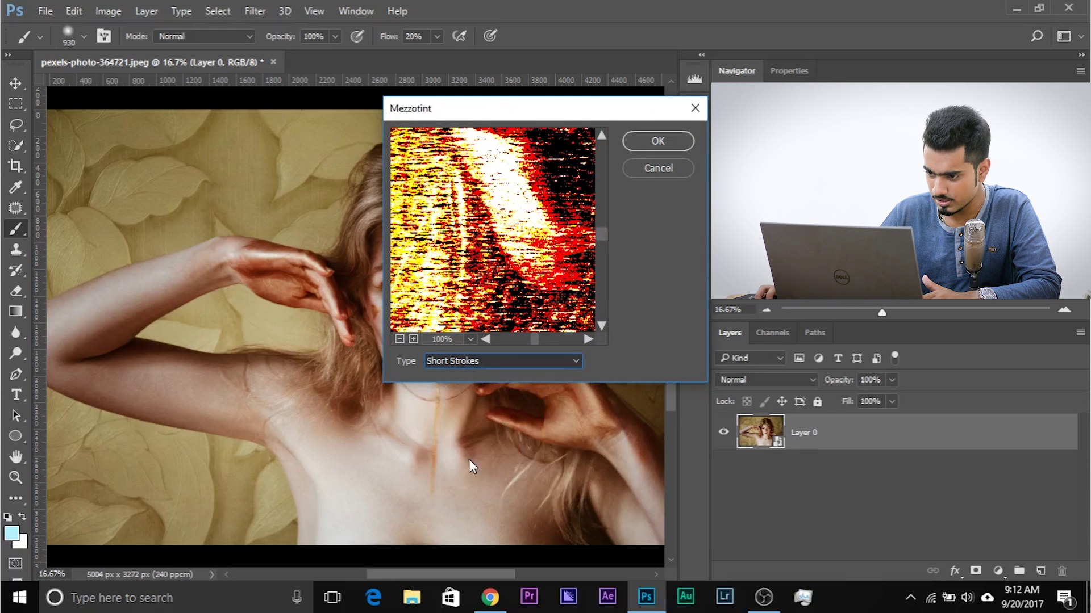
left_click(479, 366)
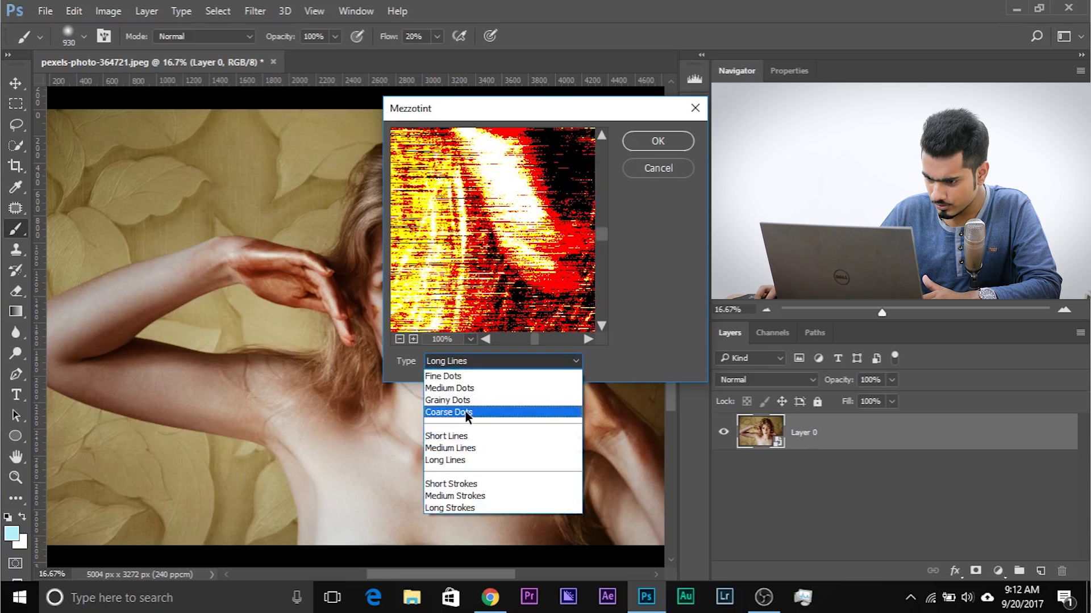
left_click(465, 411)
left_click(501, 363)
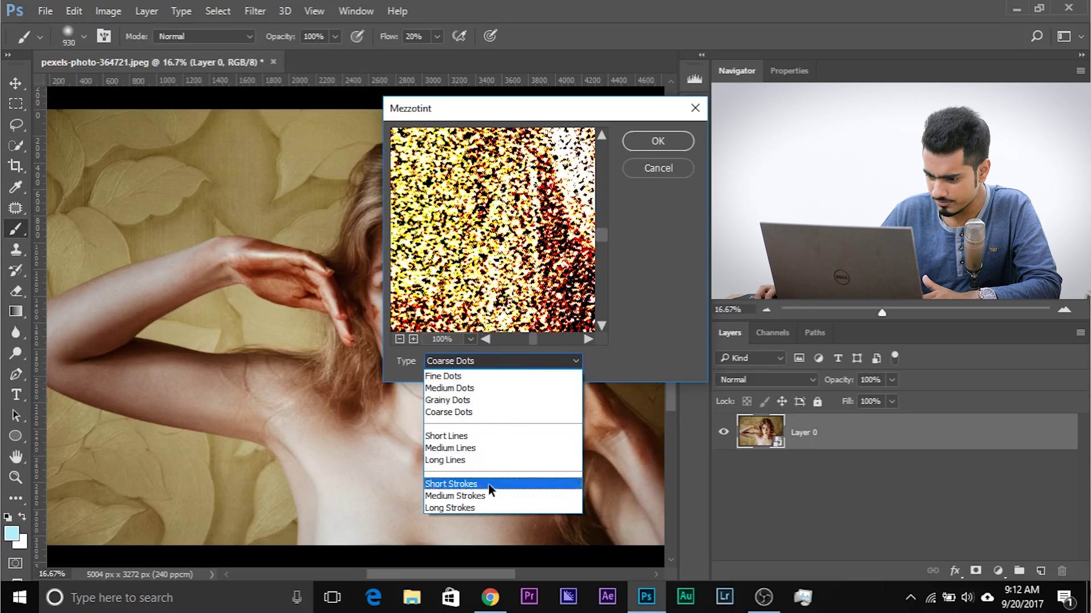
left_click(469, 412)
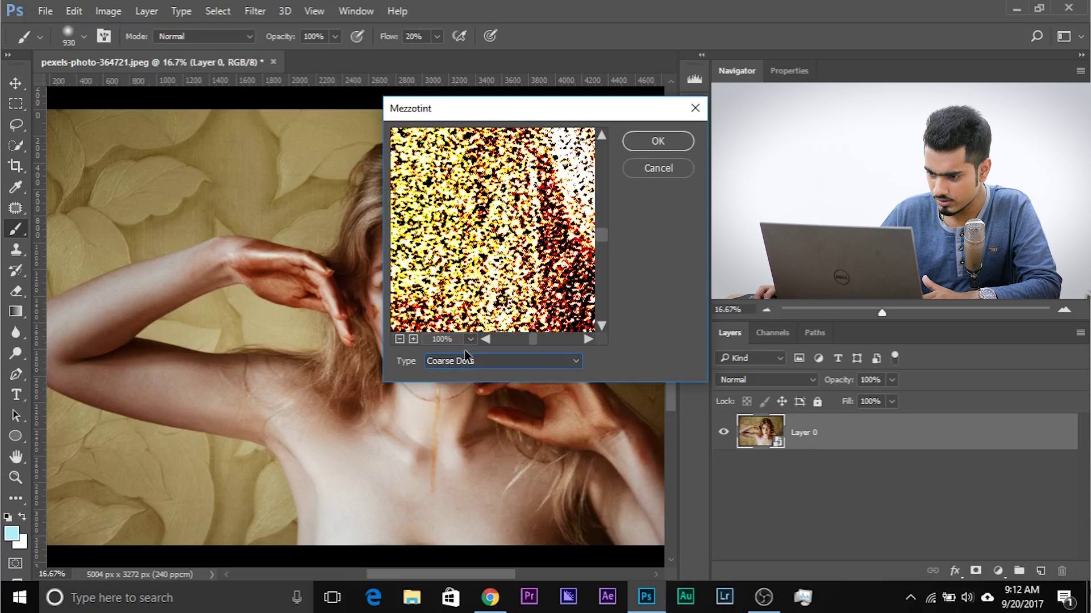
Check the Coarse Dots preview at magnifications from 600% down to 6.3%, and apply the Mezzotint filter.
left_click(414, 339)
left_click(413, 339)
left_click(414, 339)
left_click(414, 339)
left_click(413, 339)
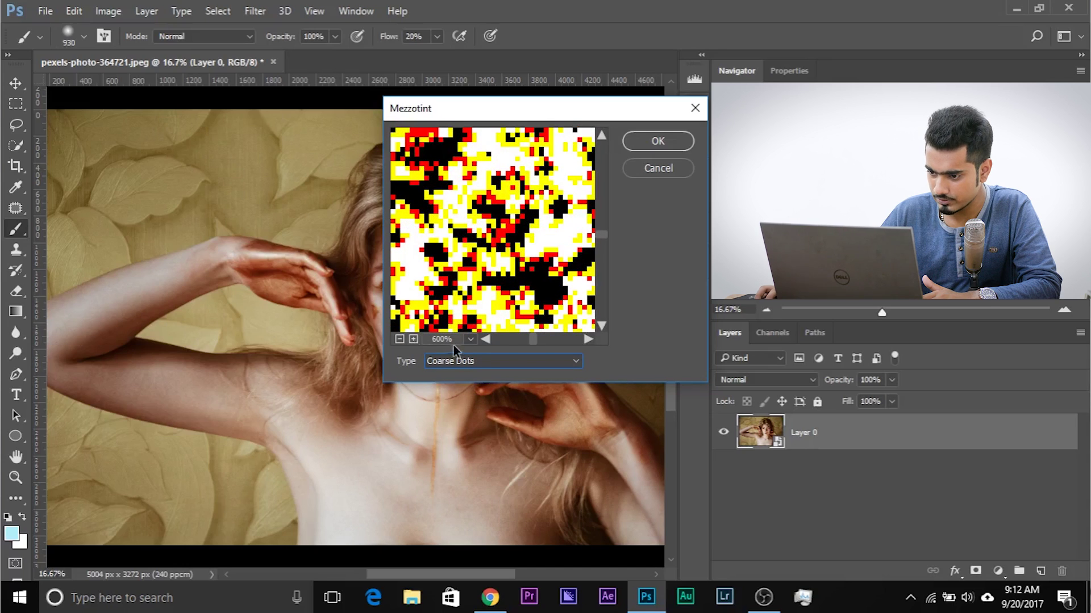
left_click(400, 339)
left_click(400, 339)
left_click(400, 339)
left_click(399, 339)
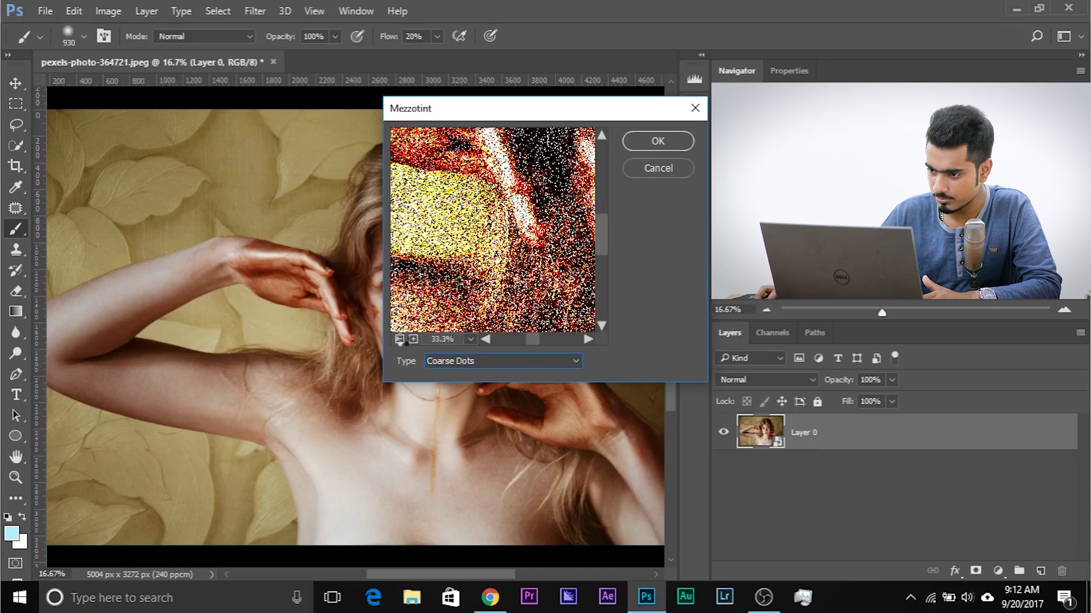
left_click(400, 339)
left_click(399, 339)
left_click(399, 339)
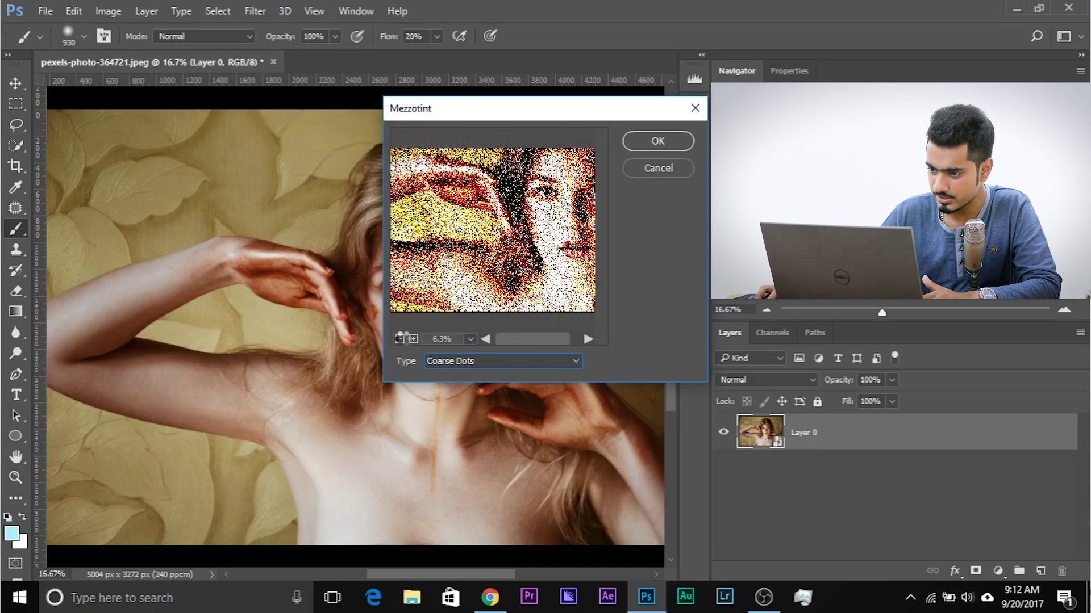
left_click(657, 142)
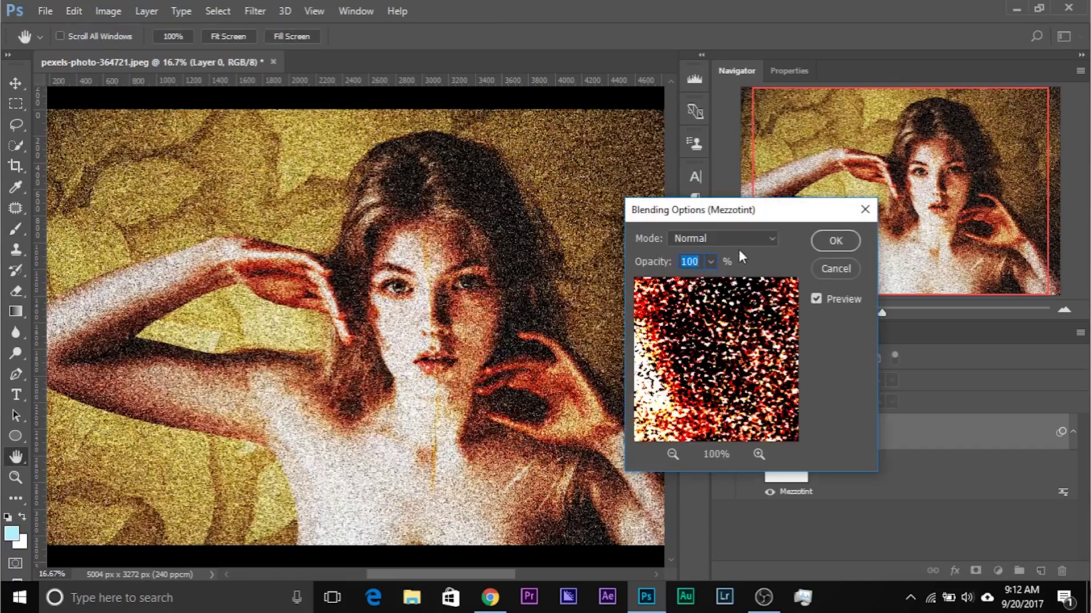
Try Darken and Multiply in the Mezzotint's blending options, and set it to Soft Light at 54% opacity.
left_click(738, 241)
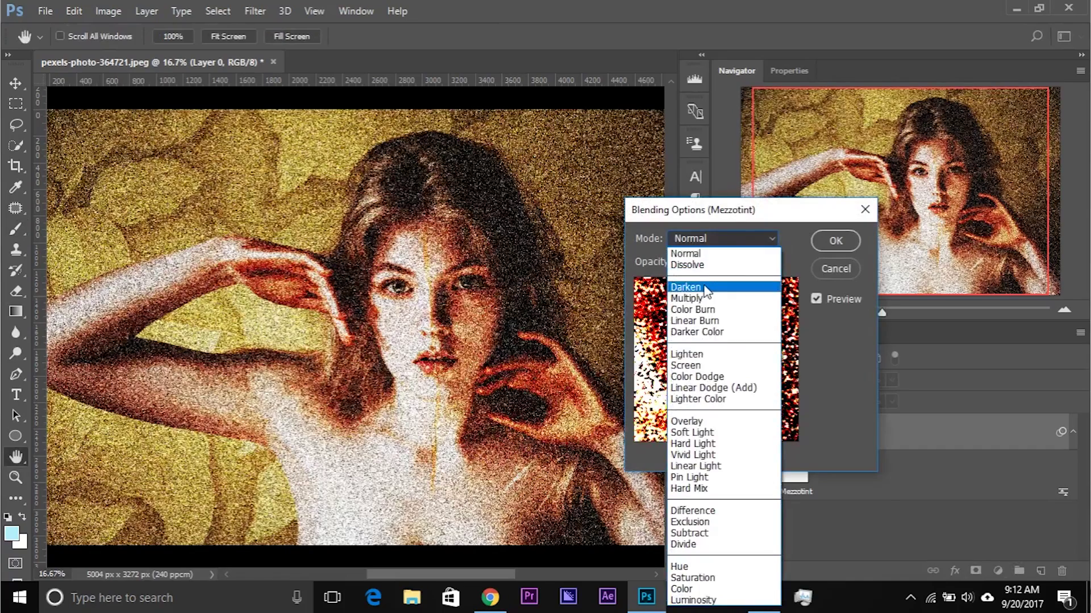
left_click(689, 287)
left_click(750, 239)
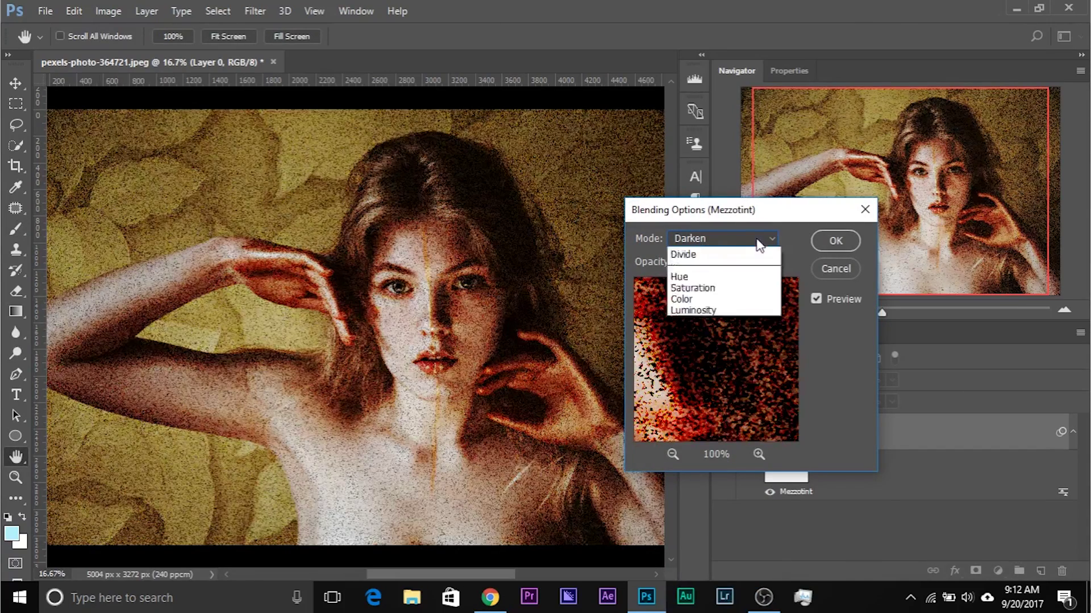
left_click(704, 300)
left_click(699, 236)
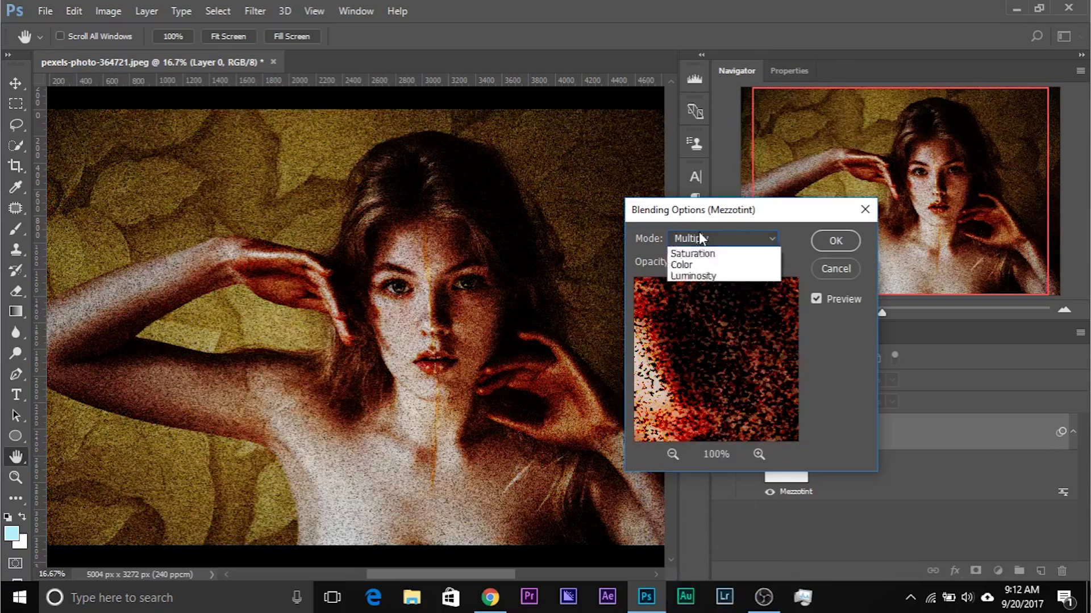
left_click(700, 430)
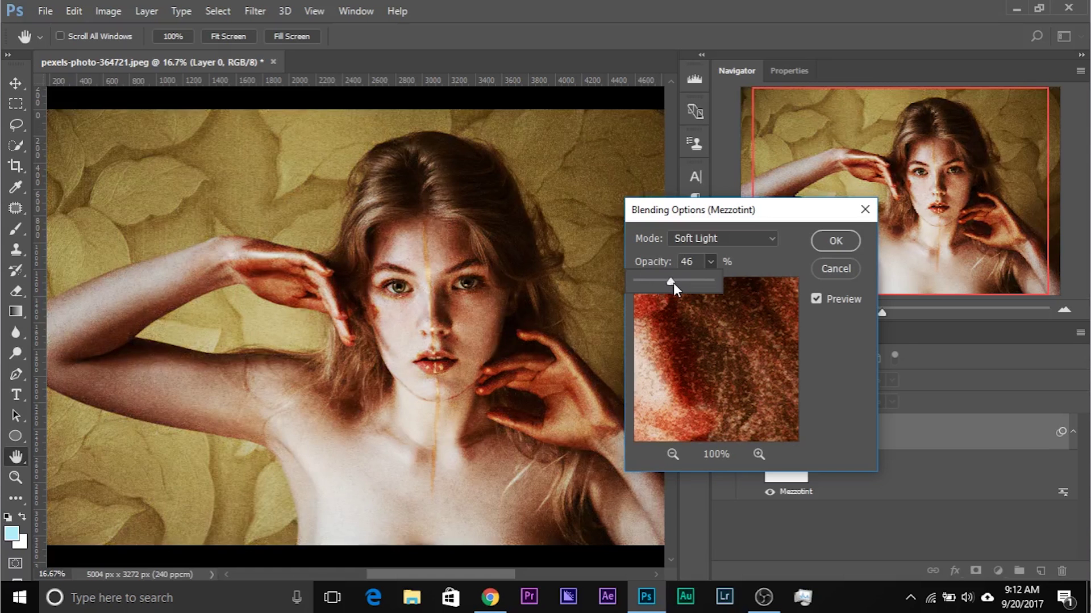
left_click(836, 240)
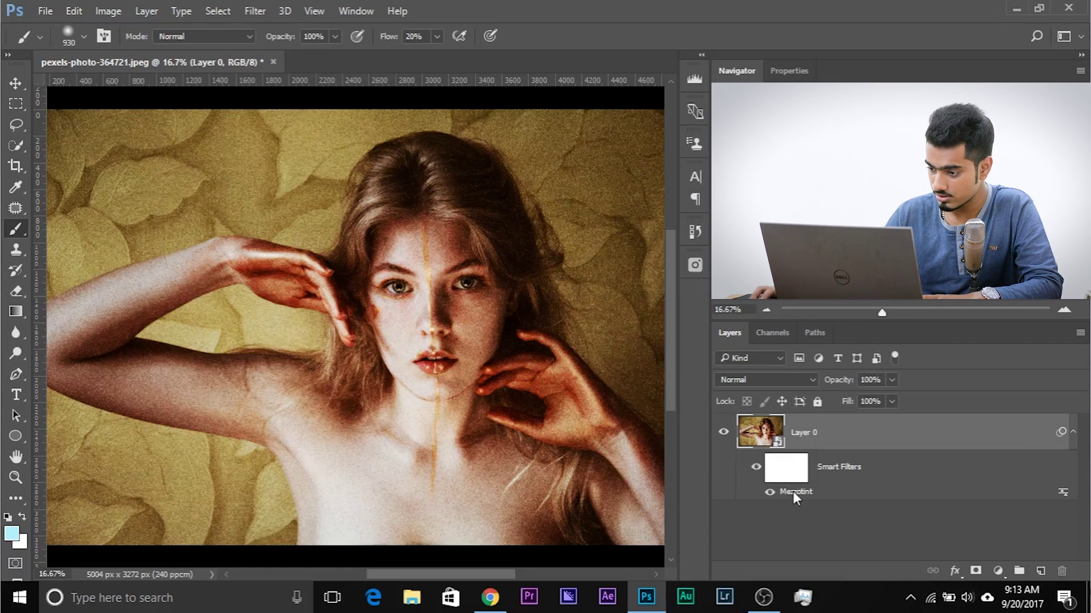
Reopen the Mezzotint smart filter, change its type to Long Lines, and toggle the smart filters to compare the effect.
left_click_drag(535, 115, 763, 143)
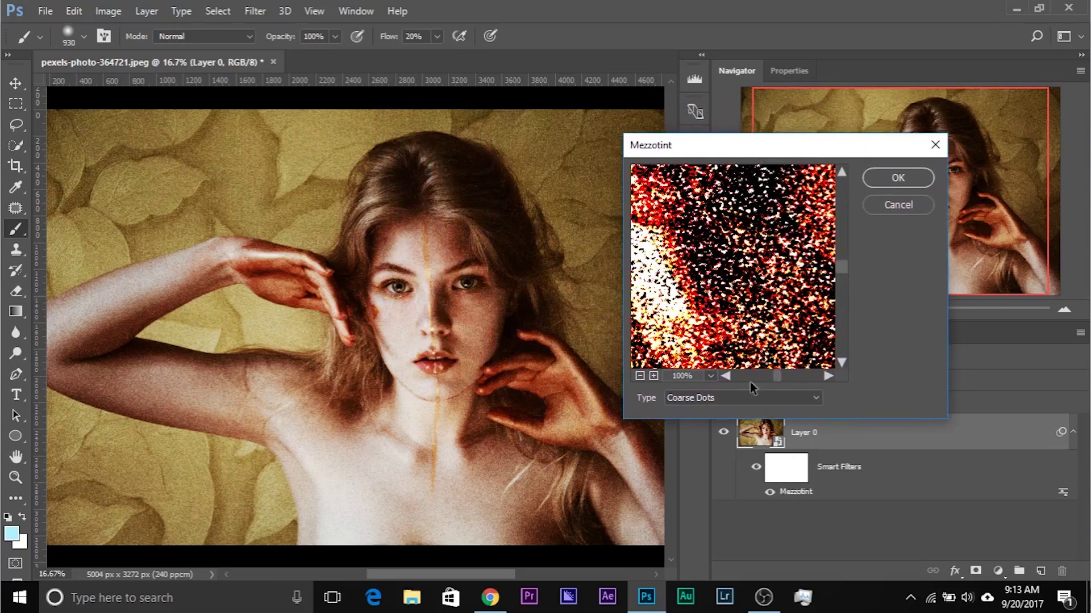
left_click(739, 400)
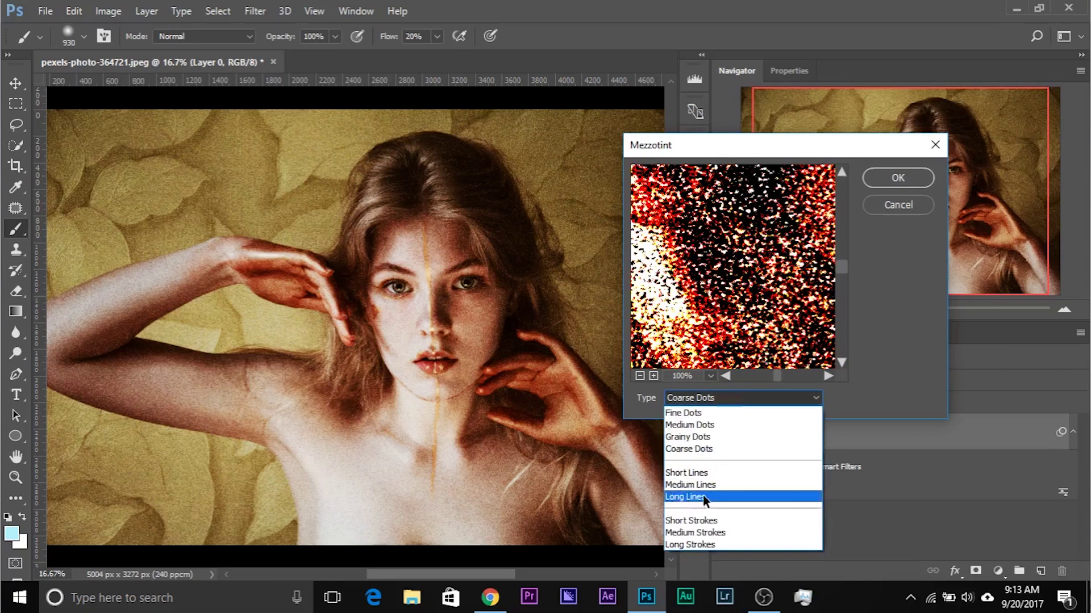
left_click(699, 498)
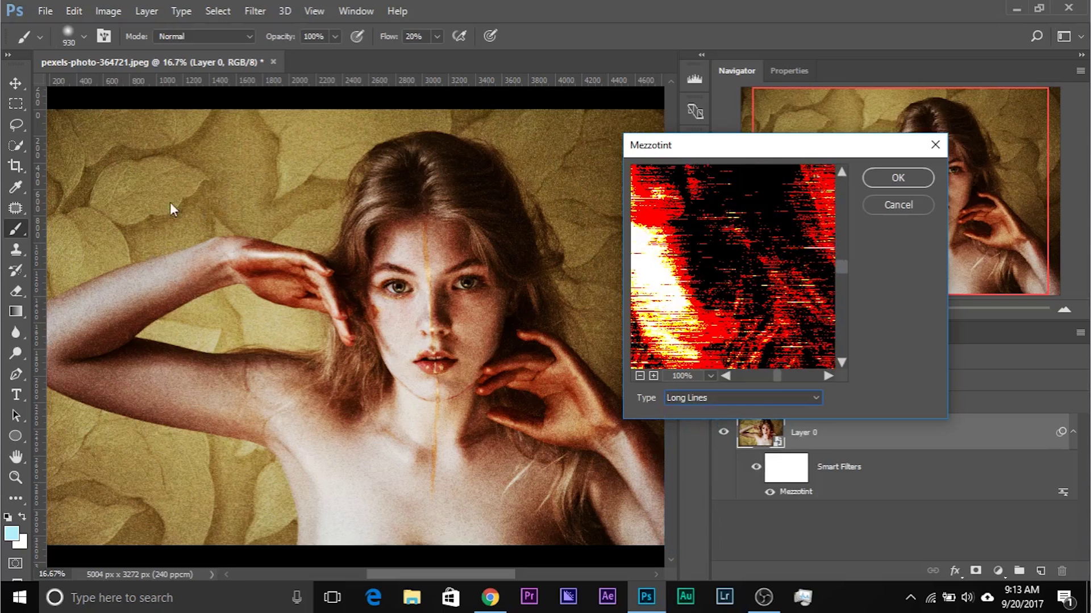
left_click(753, 400)
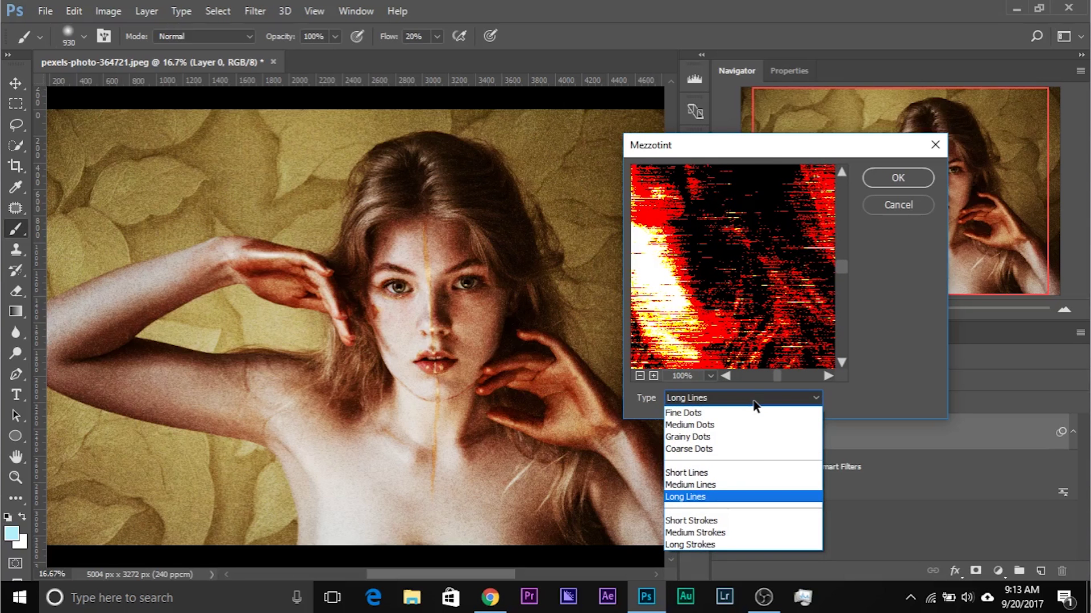
left_click(756, 404)
left_click(897, 177)
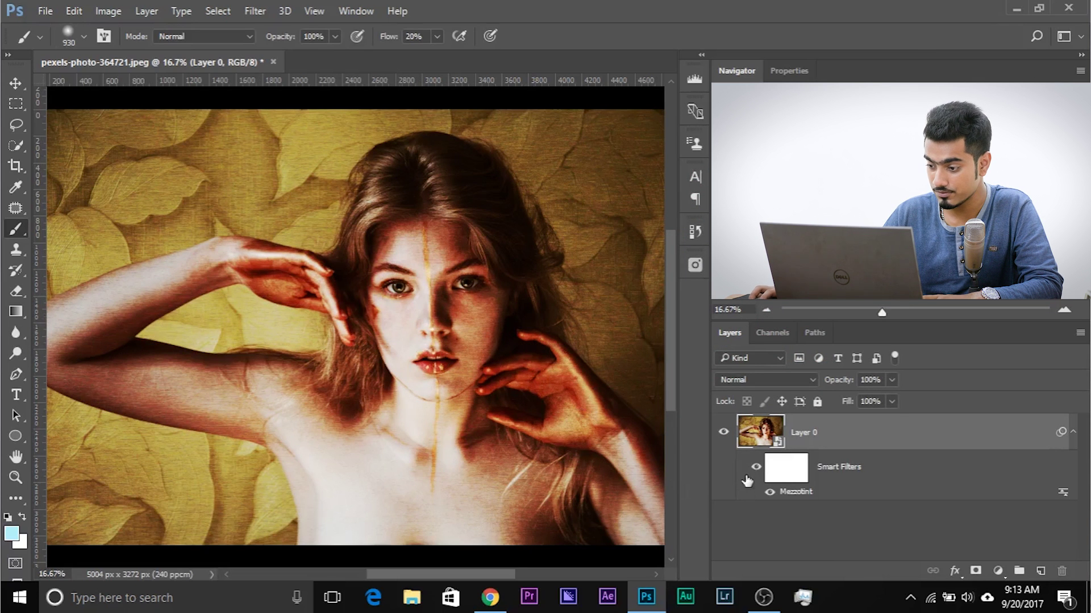
left_click(756, 467)
left_click(755, 467)
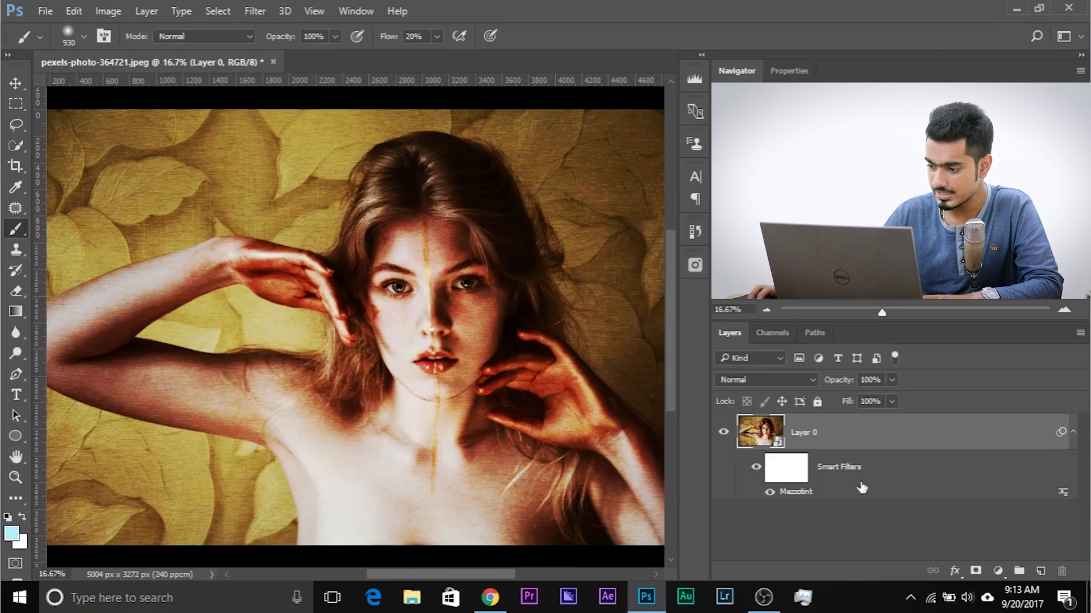
Lower the Mezzotint's blending opacity to 29%, and delete the filter from Layer 0.
double_click(1059, 493)
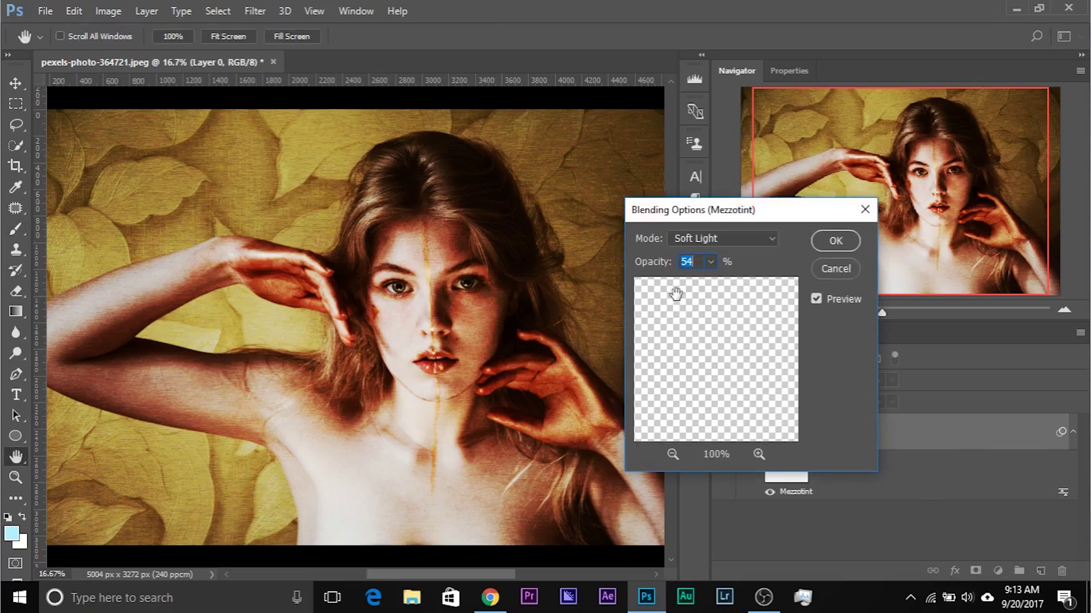
left_click_drag(683, 279, 691, 279)
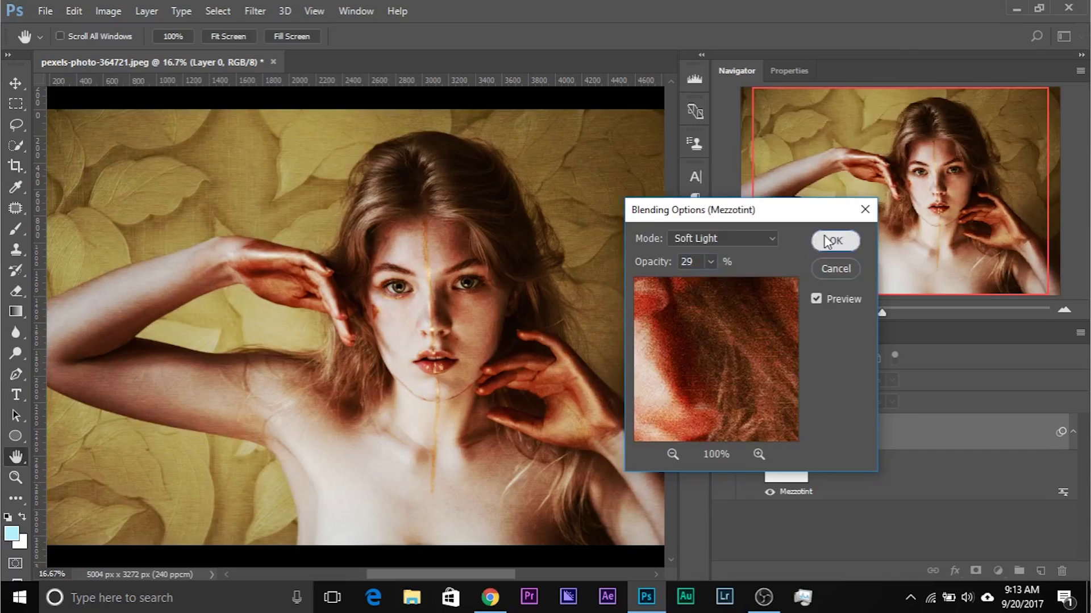
left_click(835, 240)
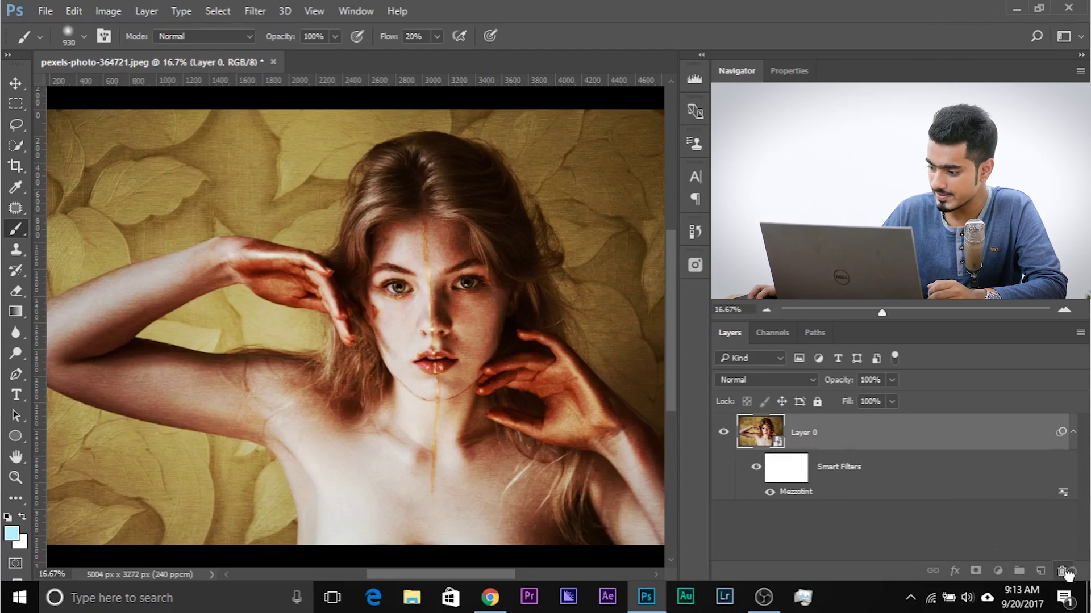
left_click_drag(1066, 574, 1066, 575)
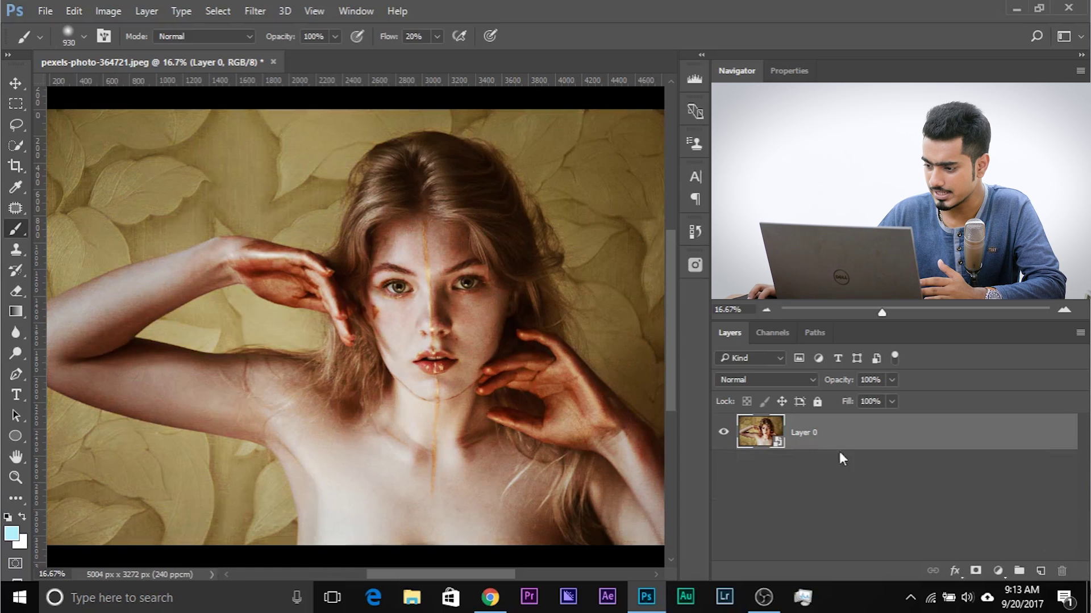
Apply a Gaussian Blur with a radius of 19.4 pixels to Layer 0, and delete that smart filter.
left_click(255, 11)
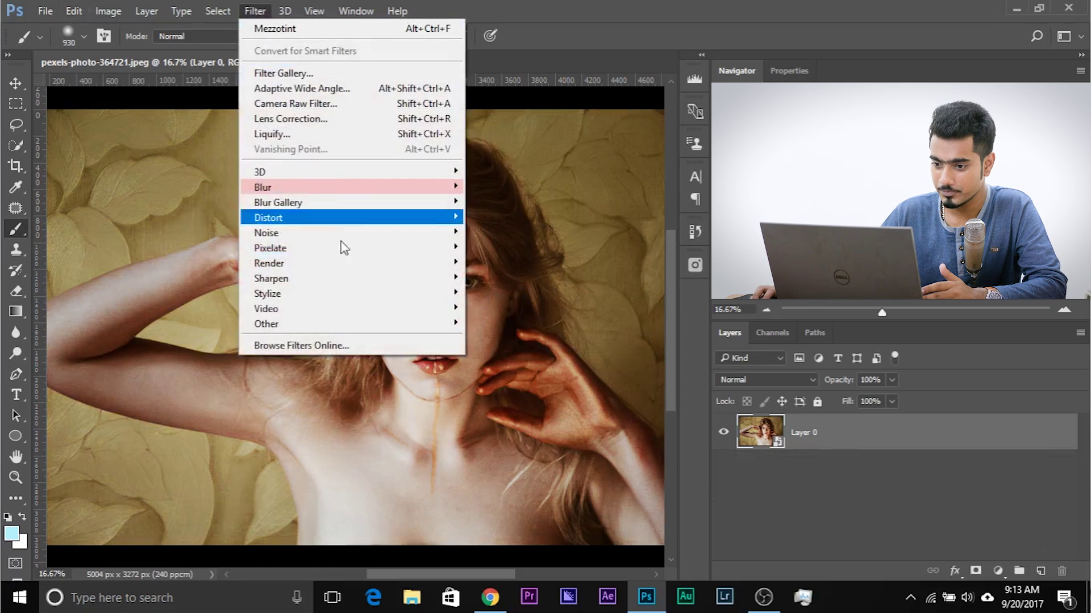
mouse_move(353, 203)
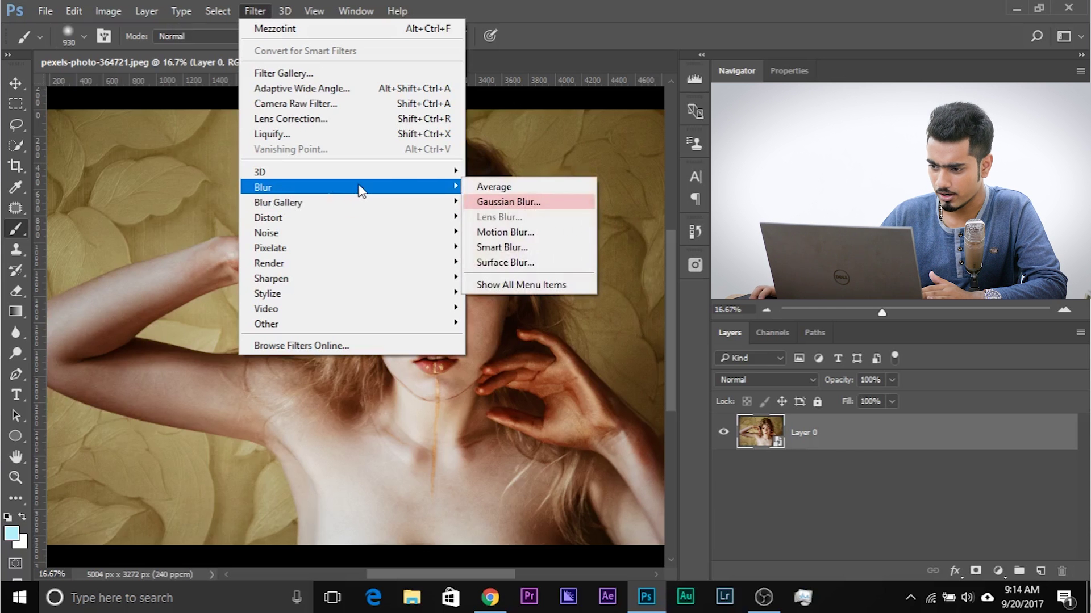
left_click(486, 200)
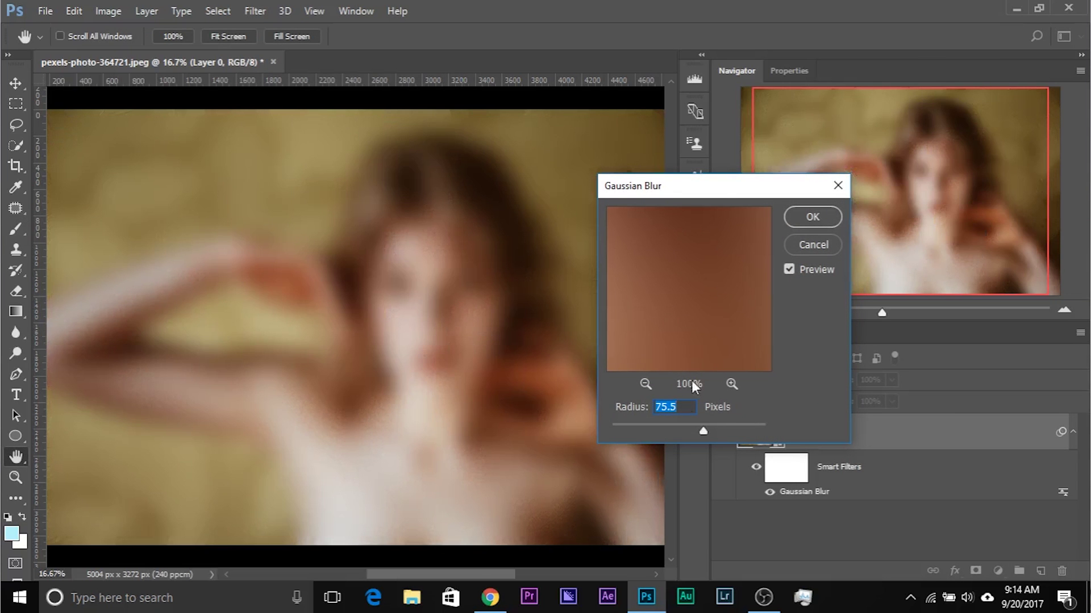
left_click_drag(670, 432, 679, 428)
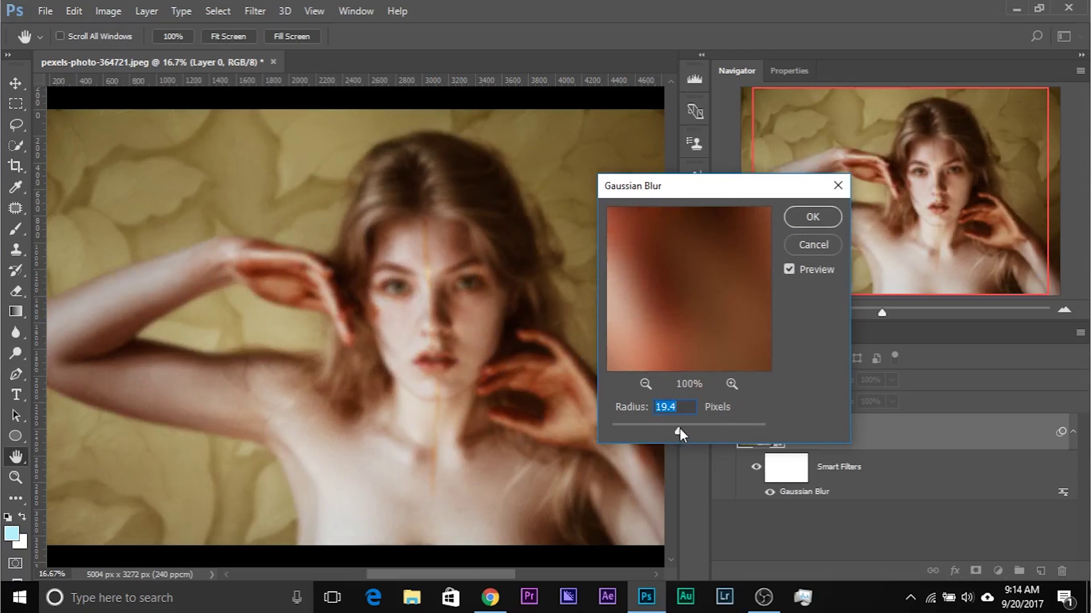
left_click(811, 220)
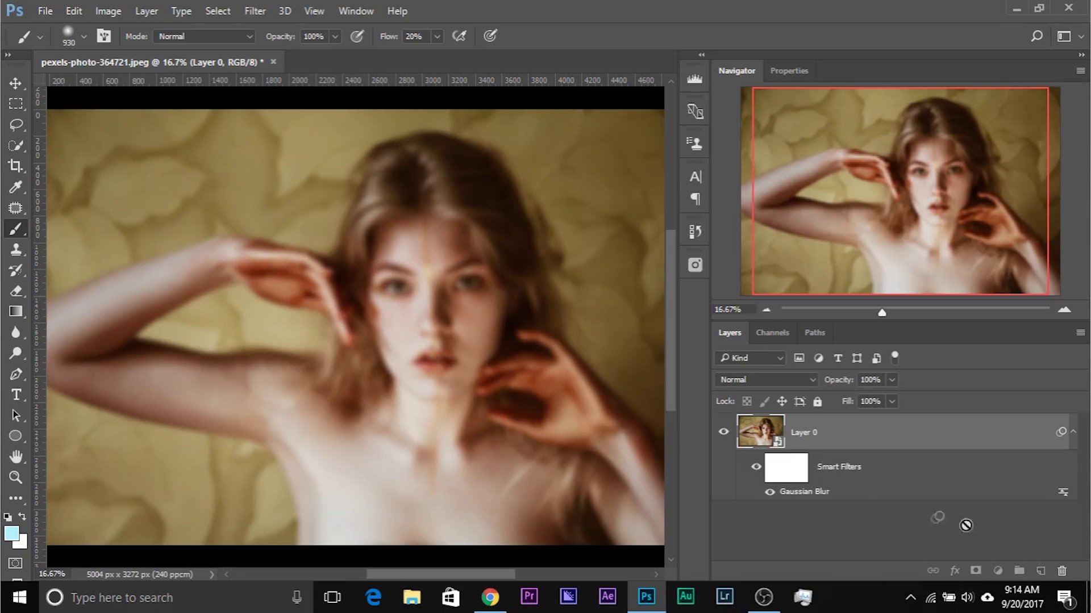
left_click_drag(1062, 568, 1063, 570)
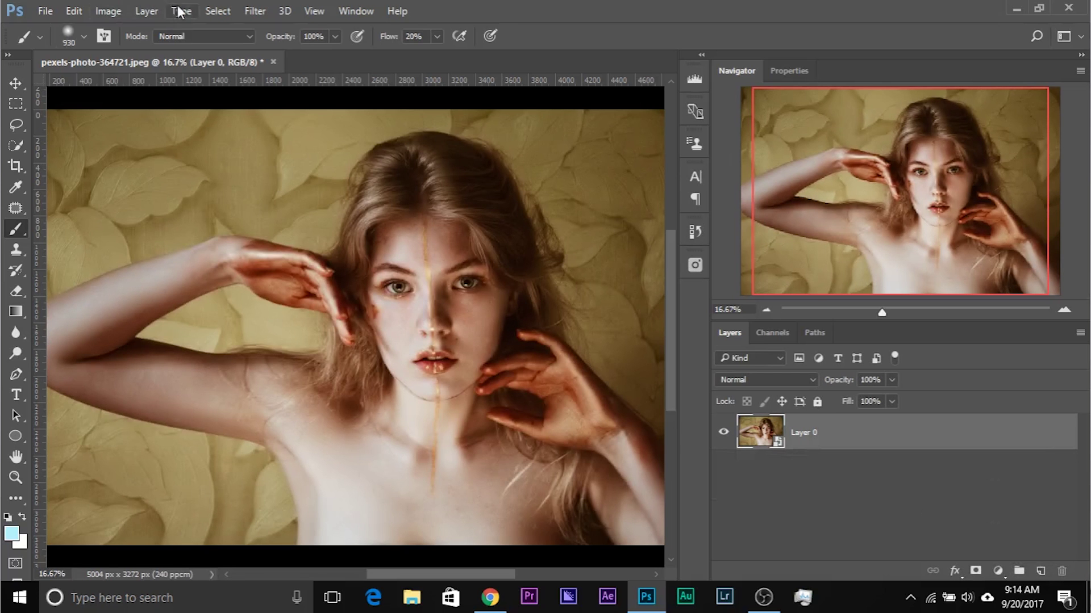
Start a Shape Blur smart filter on Layer 0 and replace its current shapes with the Objects set.
left_click(246, 8)
mouse_move(332, 188)
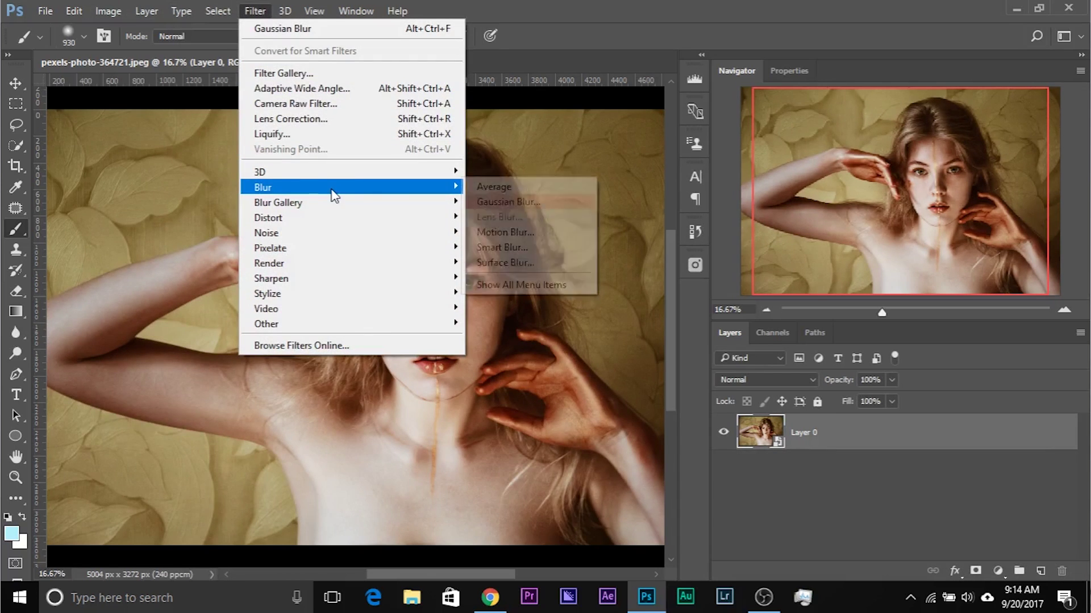
left_click(512, 284)
left_click(509, 310)
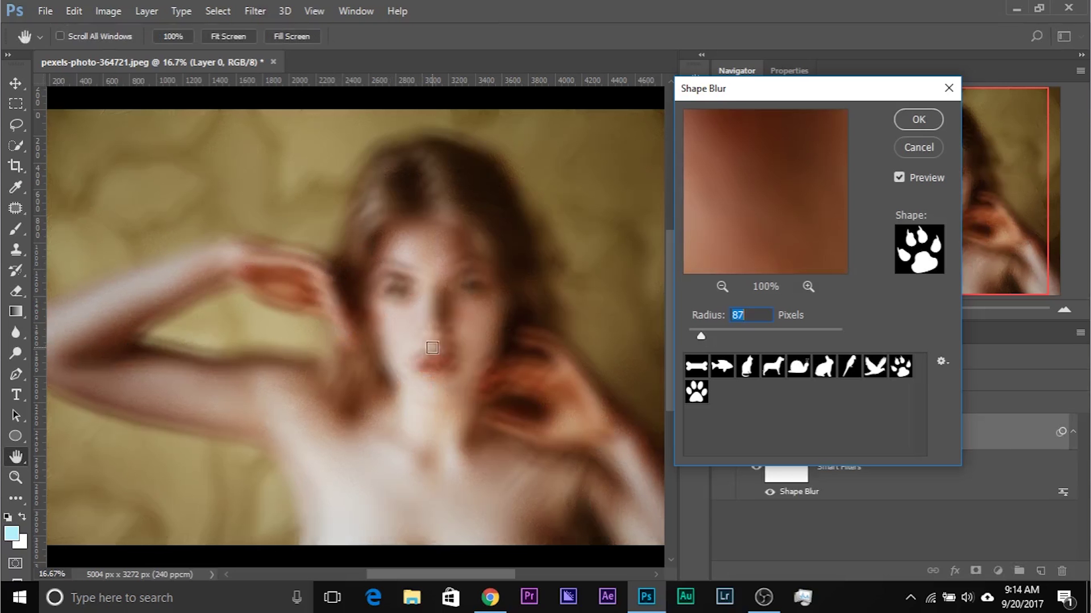
left_click(940, 365)
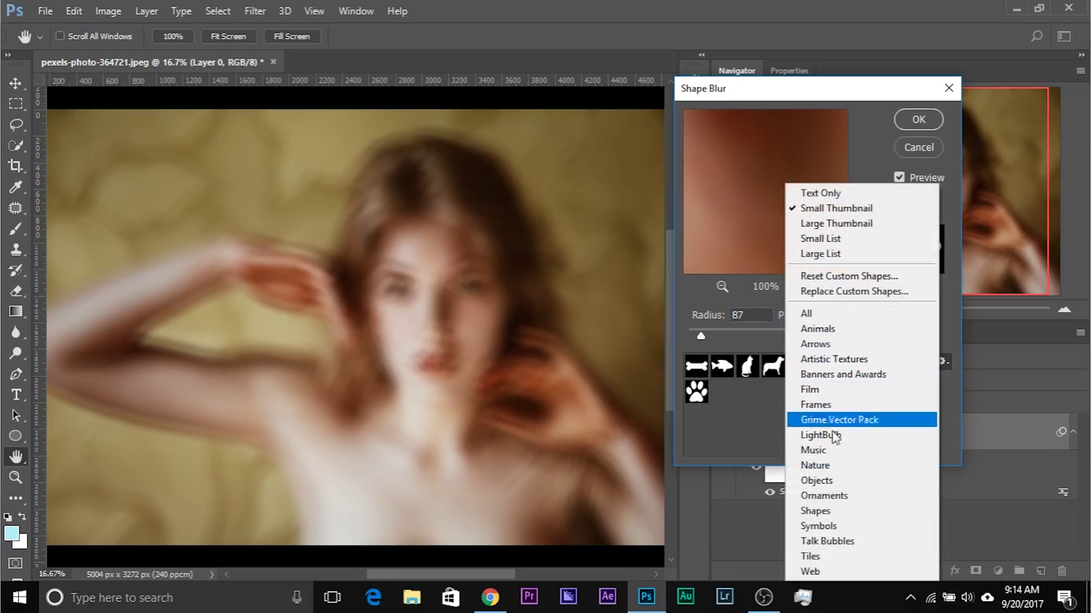
left_click(816, 481)
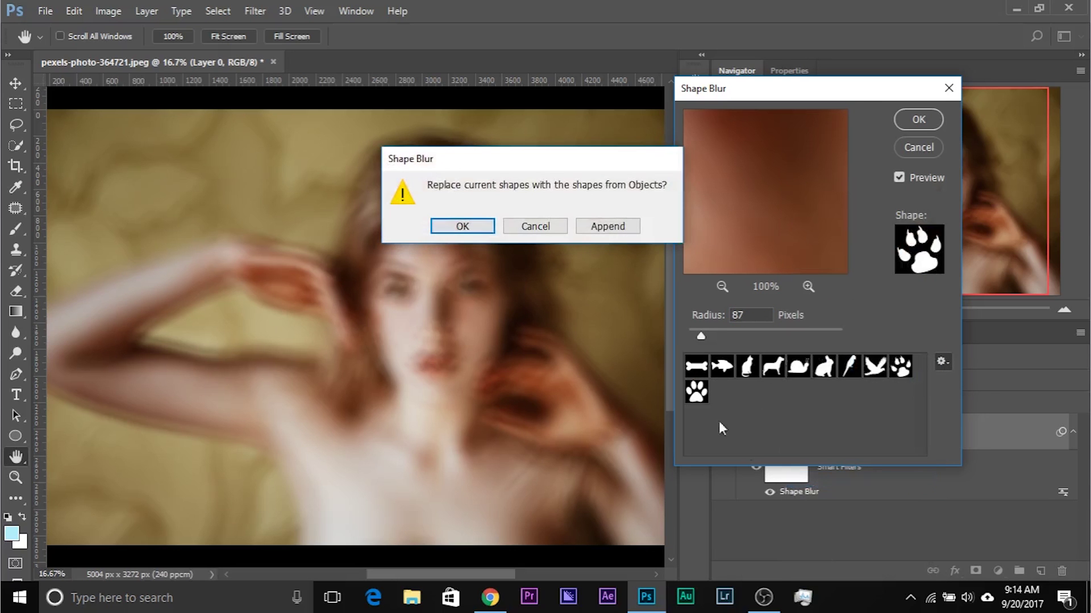
left_click(475, 229)
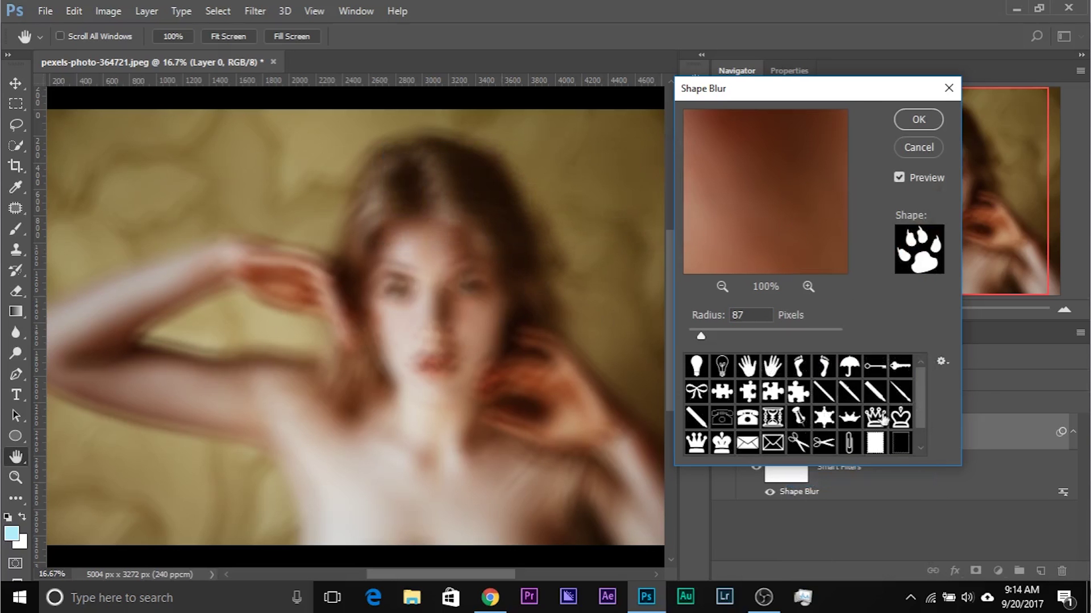
Replace the Shape Blur's shapes with the All set and browse down to the basic geometric shapes.
scroll(880, 434, "down", 1)
left_click(942, 362)
left_click(829, 313)
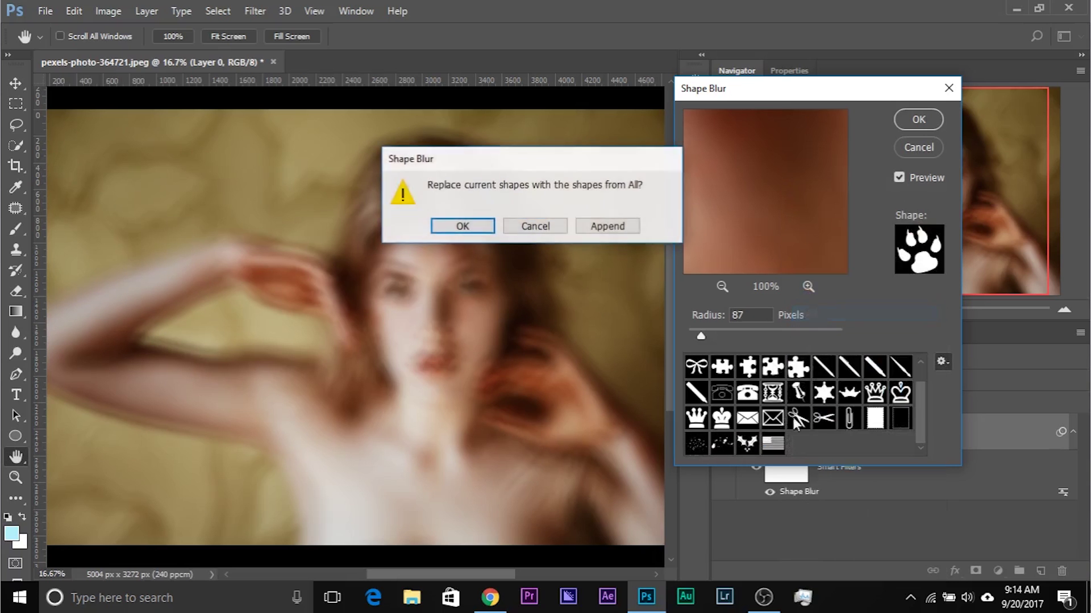
left_click(475, 230)
left_click_drag(920, 373, 917, 420)
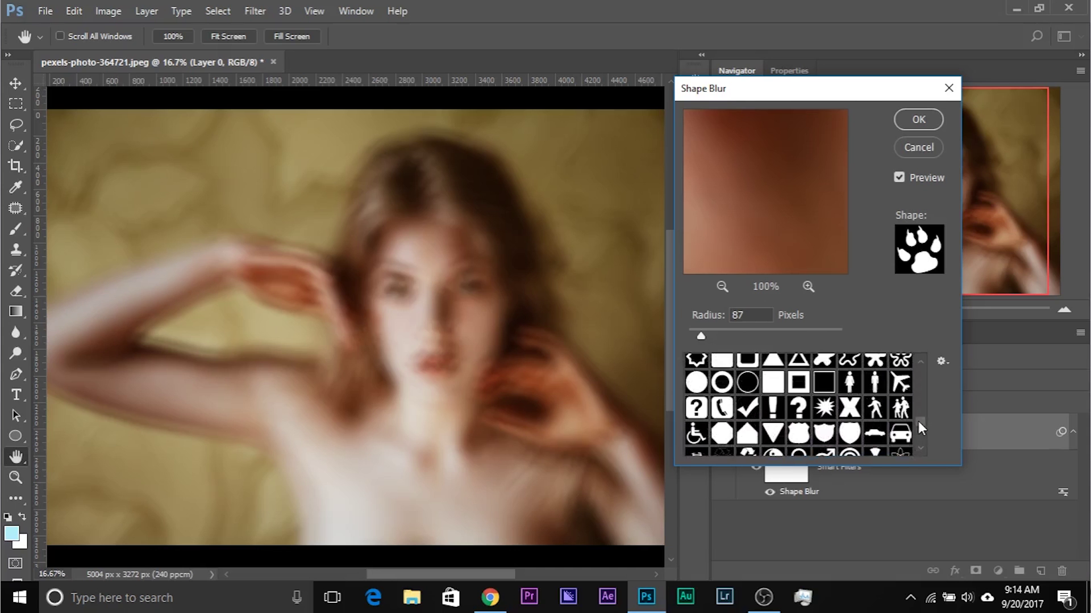
Choose the solid square as the blur shape and apply the Shape Blur with a radius of 62 pixels.
left_click(773, 382)
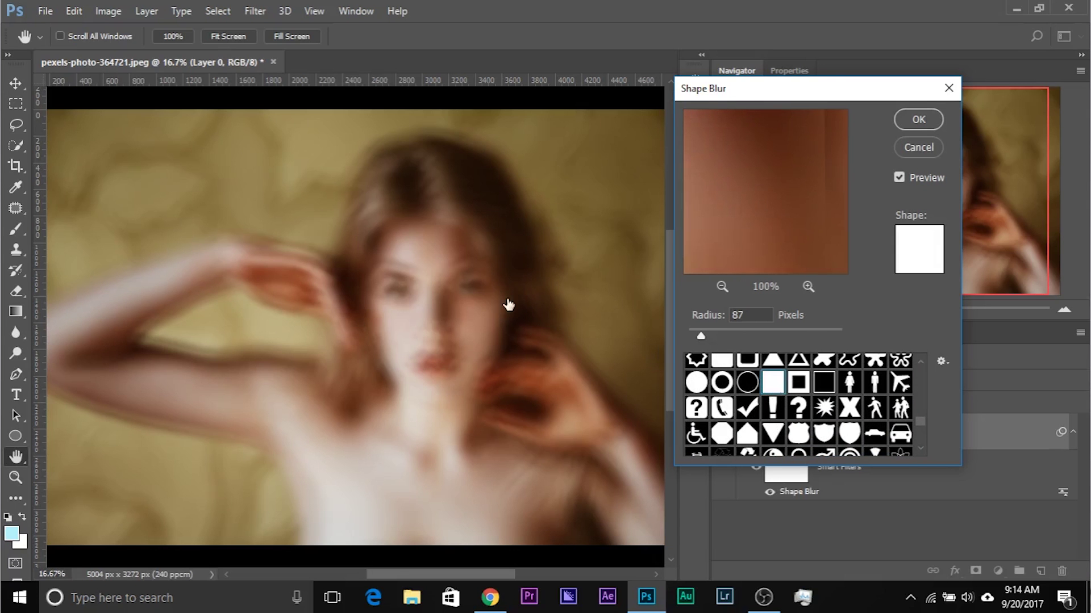
left_click(697, 334)
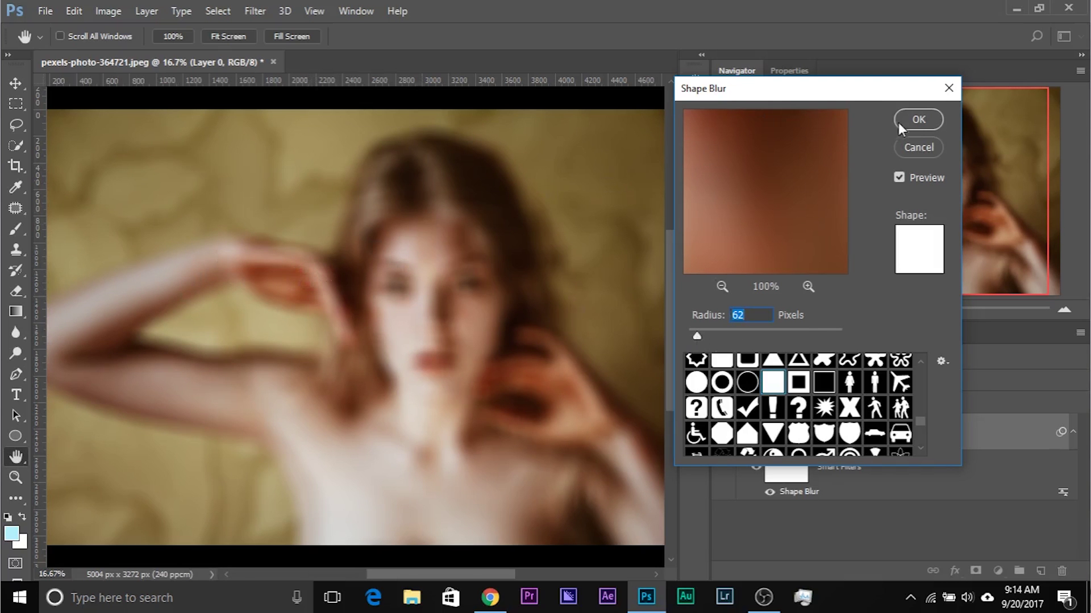
left_click(917, 119)
key("b")
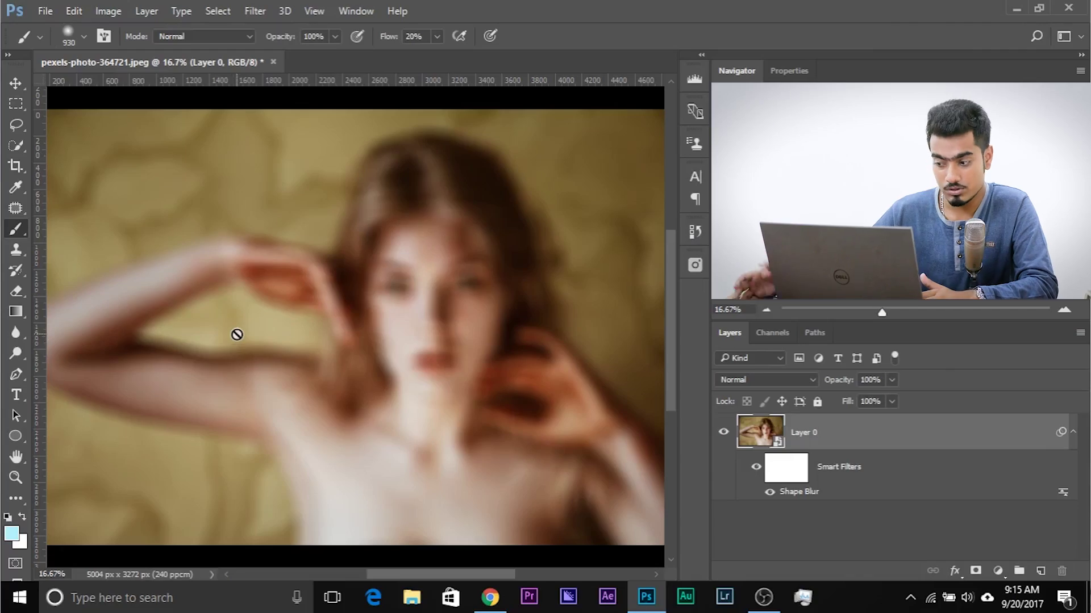
Apply a Crystallize filter with a cell size of 35 to Layer 0.
left_click(255, 11)
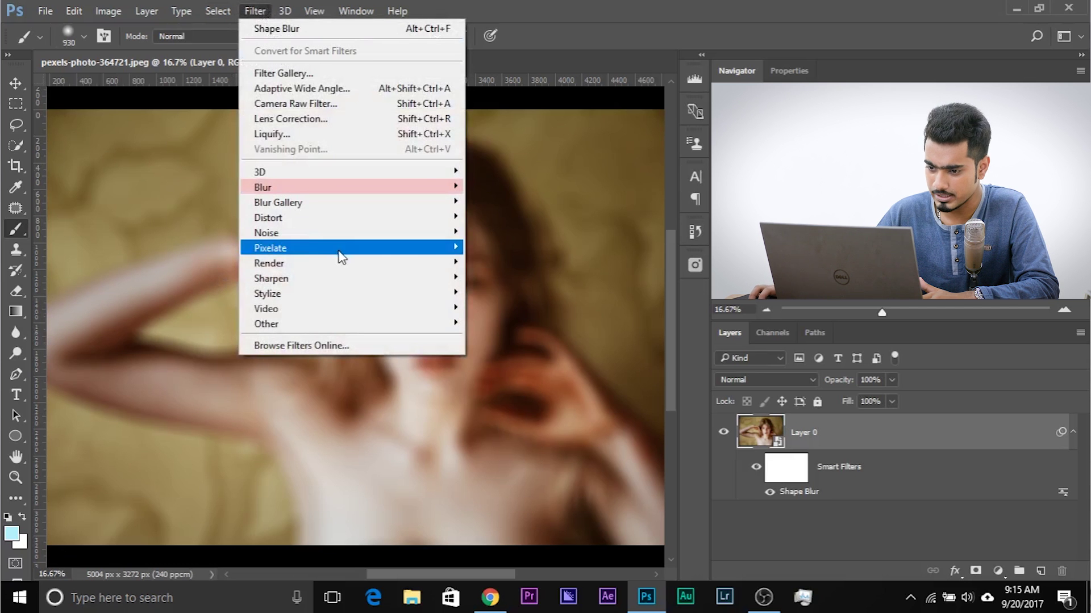
mouse_move(382, 256)
left_click(508, 263)
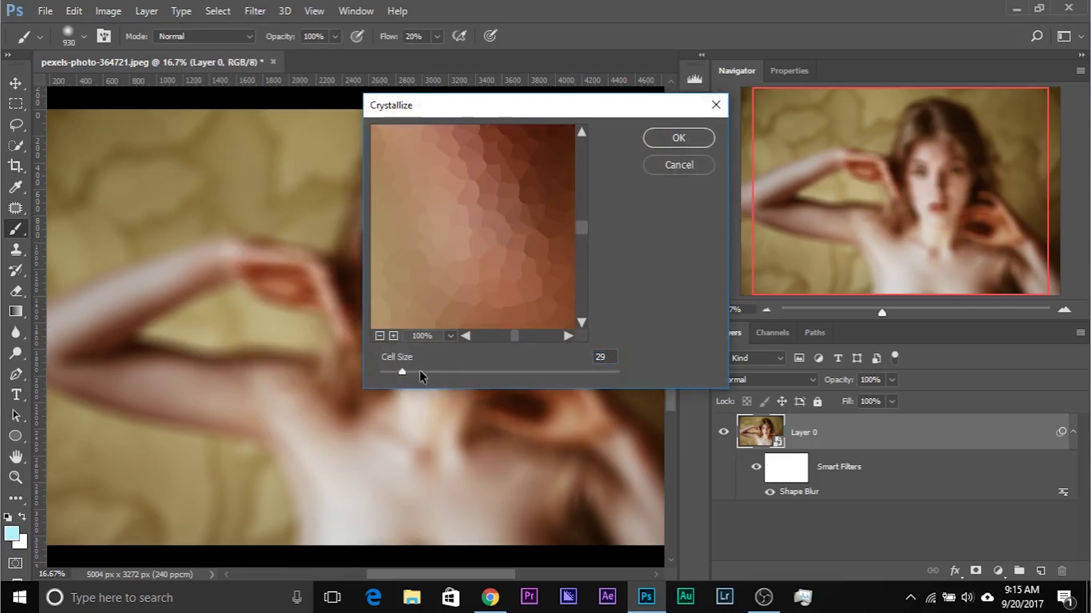
left_click_drag(405, 375, 407, 374)
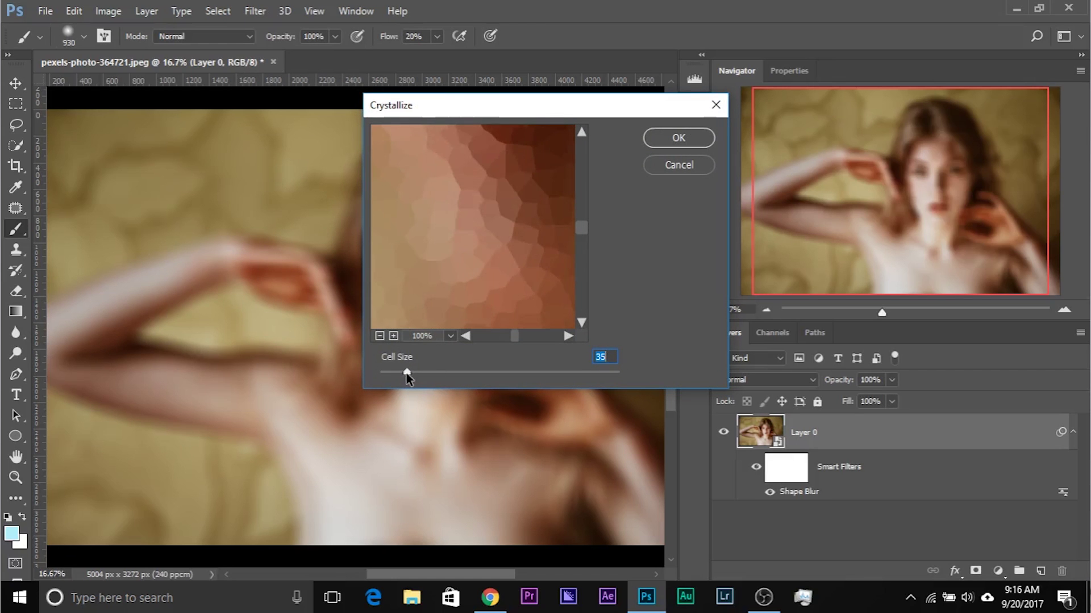
left_click(678, 138)
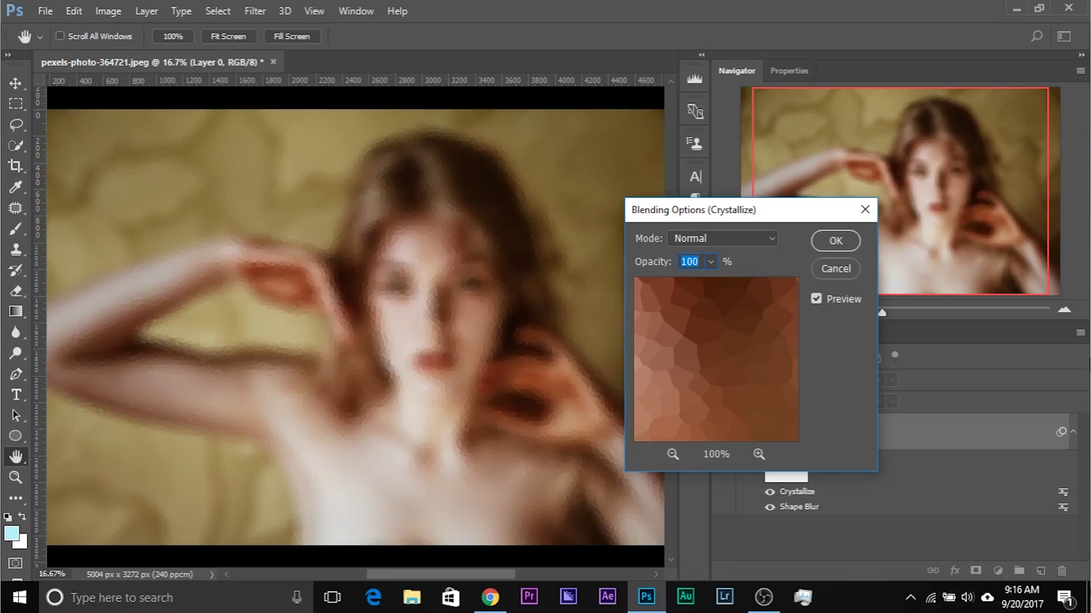
Set the Crystallize filter's blending mode to Soft Light, and move the filter below Shape Blur in the smart filter stack.
left_click(718, 240)
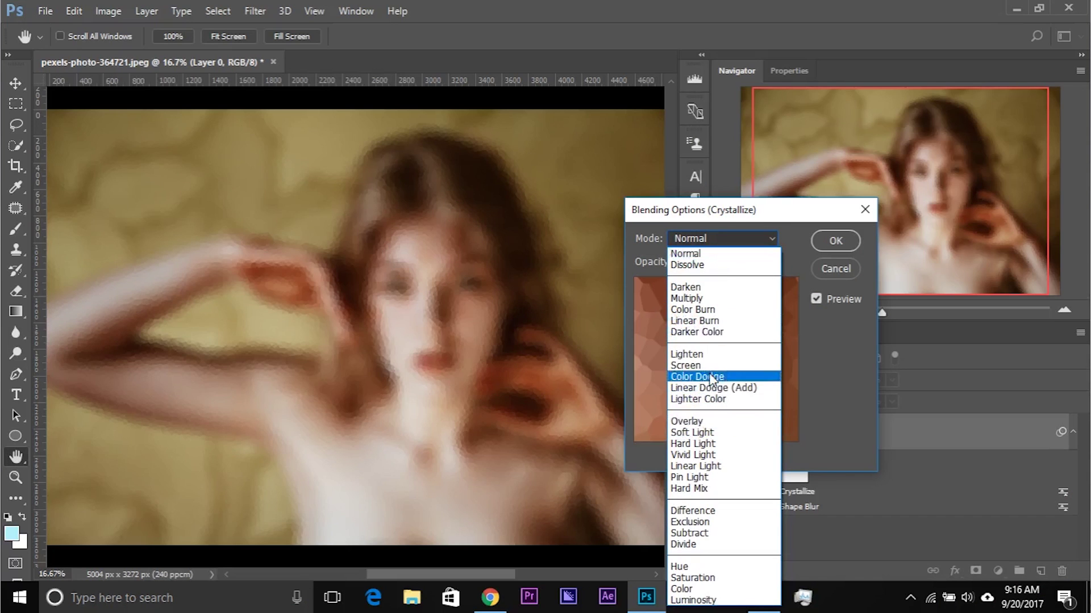
left_click(712, 433)
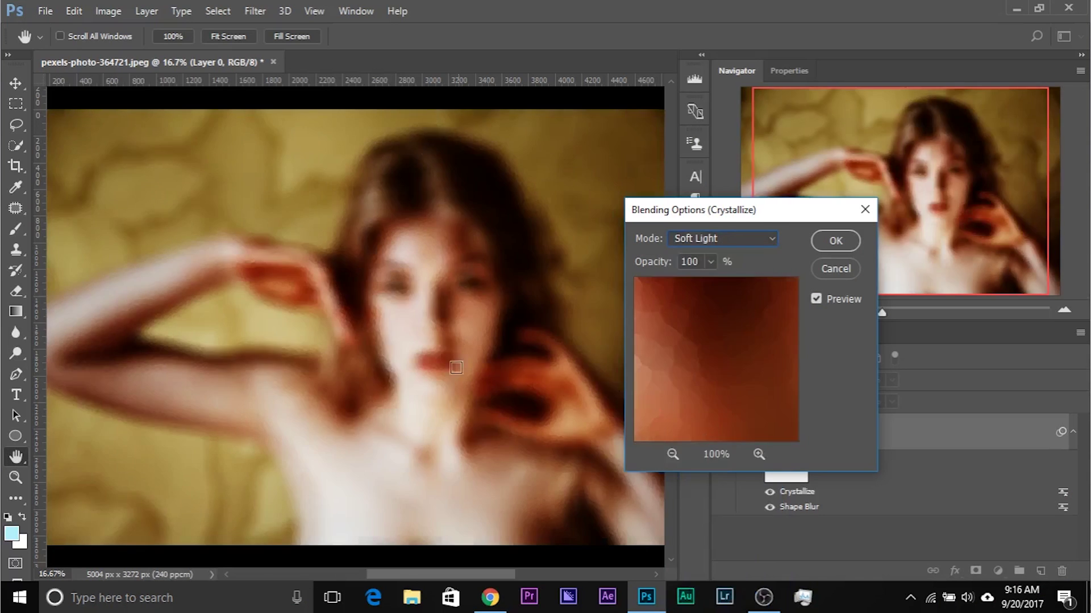
left_click(835, 240)
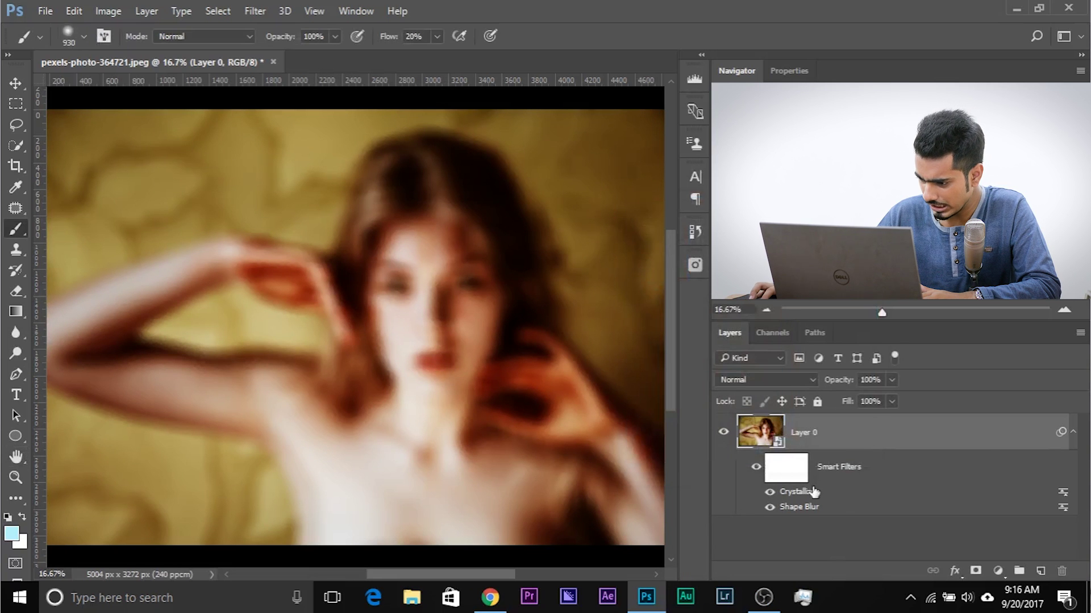
left_click_drag(801, 497, 823, 511)
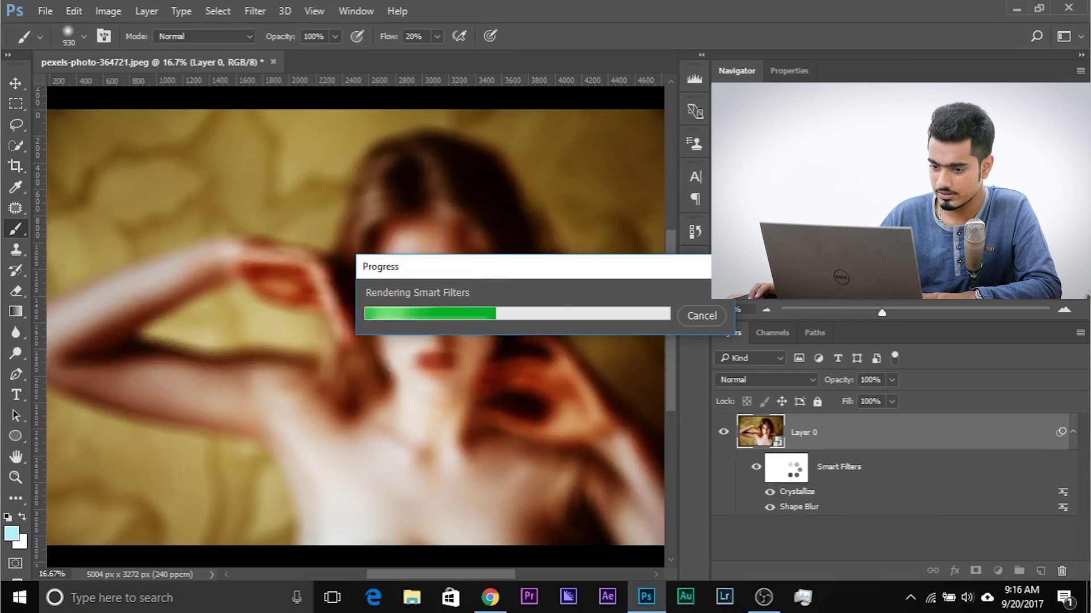
Paint black on the smart filter mask over the face, and at 11% flow over the hair, neck and hands.
left_click(770, 467)
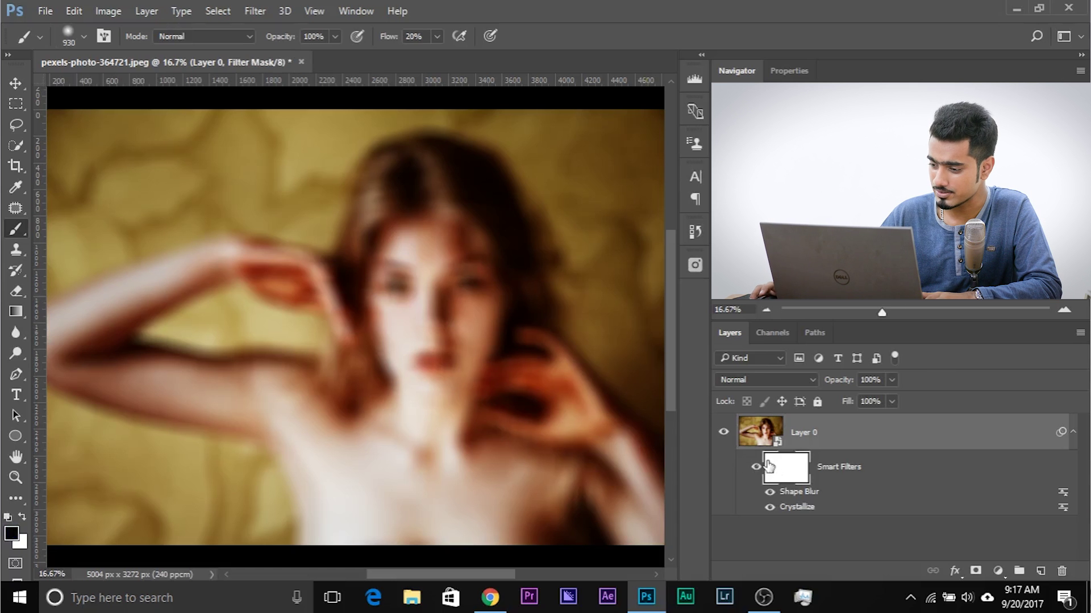
mouse_move(443, 273)
left_mouse_down()
mouse_move(421, 353)
mouse_move(439, 253)
mouse_move(407, 318)
mouse_move(440, 290)
mouse_move(433, 372)
mouse_move(420, 343)
mouse_move(437, 182)
mouse_move(415, 195)
mouse_move(500, 245)
mouse_move(426, 233)
left_mouse_up()
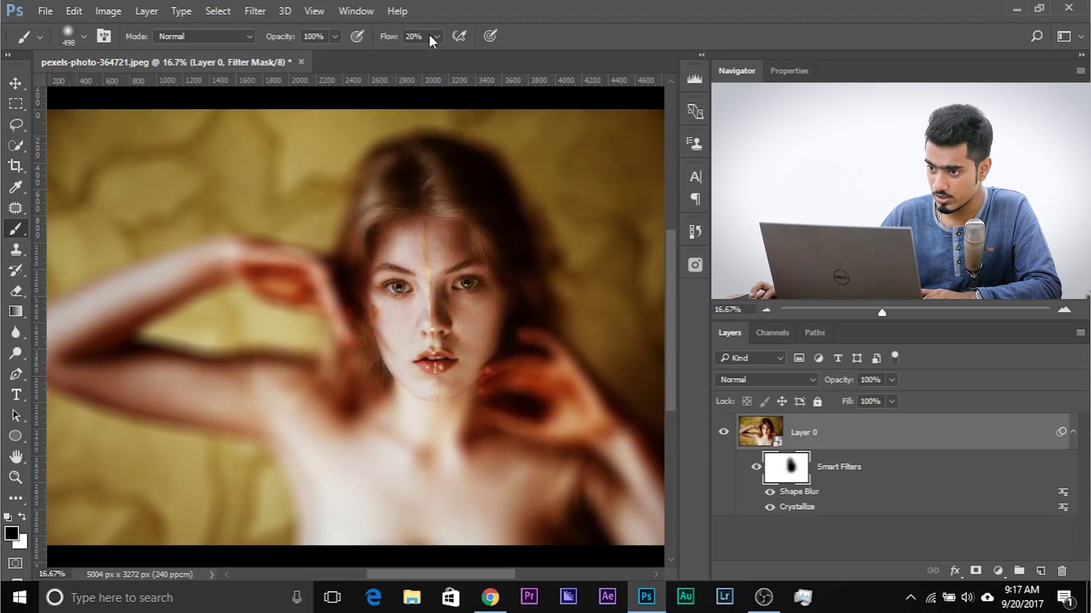
left_click(427, 56)
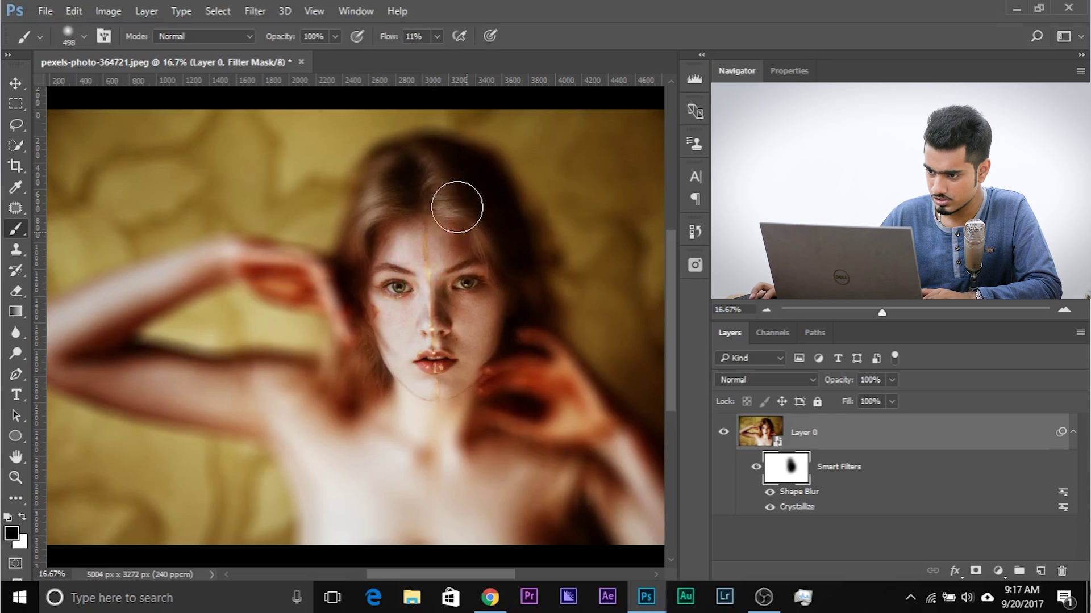
left_click_drag(348, 312, 341, 317)
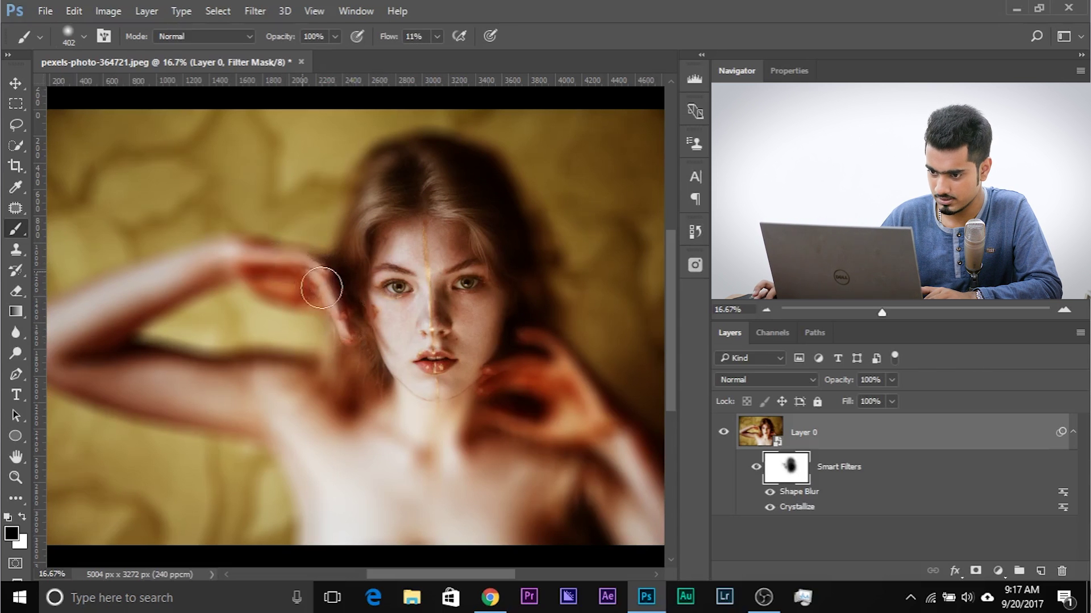
left_click_drag(488, 368, 511, 377)
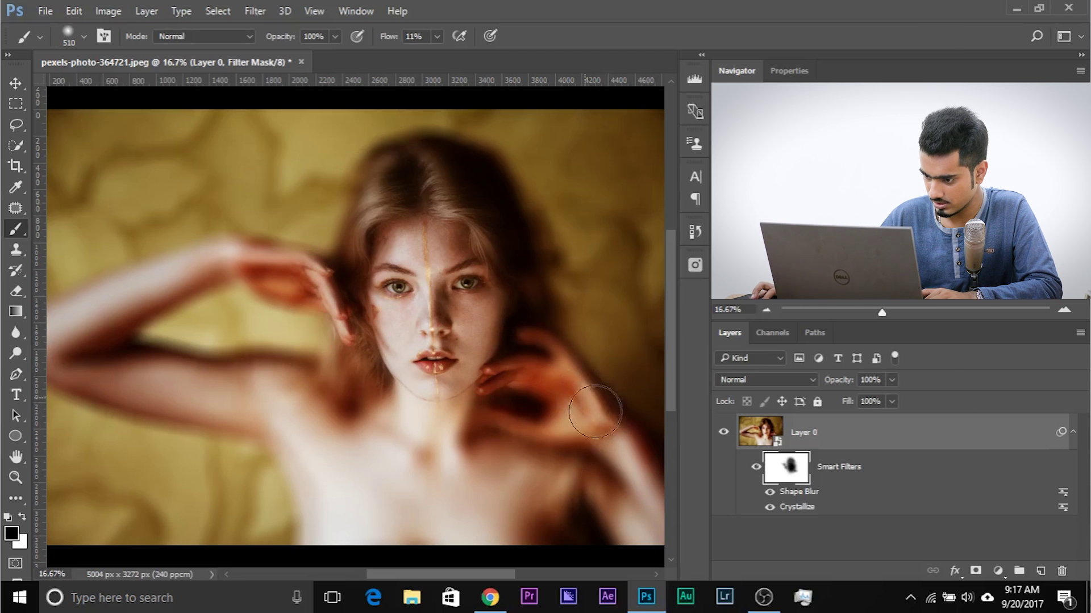
left_click_drag(590, 408, 588, 403)
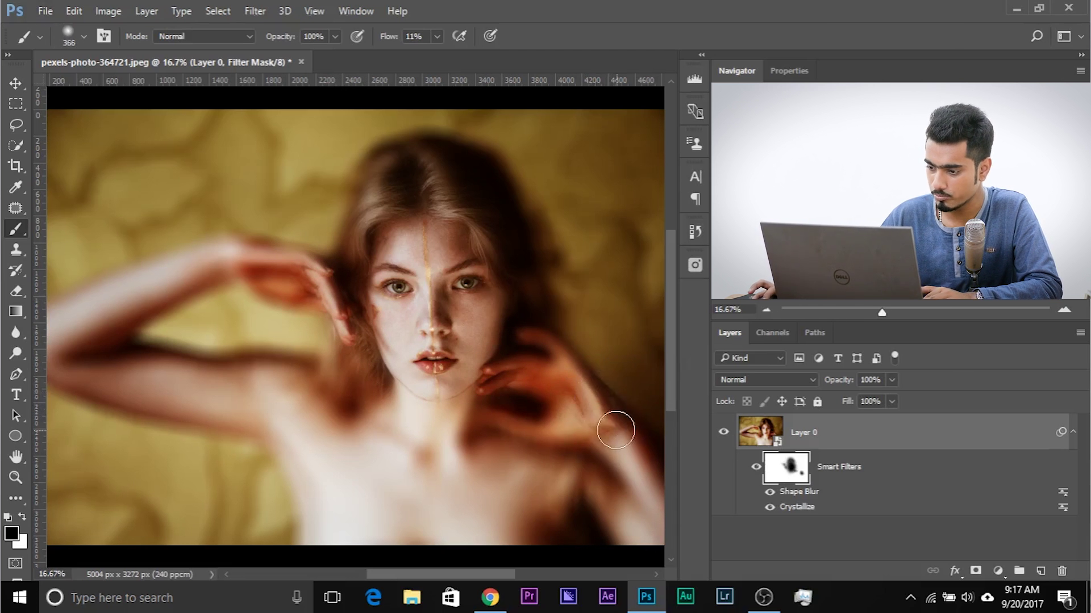
left_click_drag(487, 414, 500, 415)
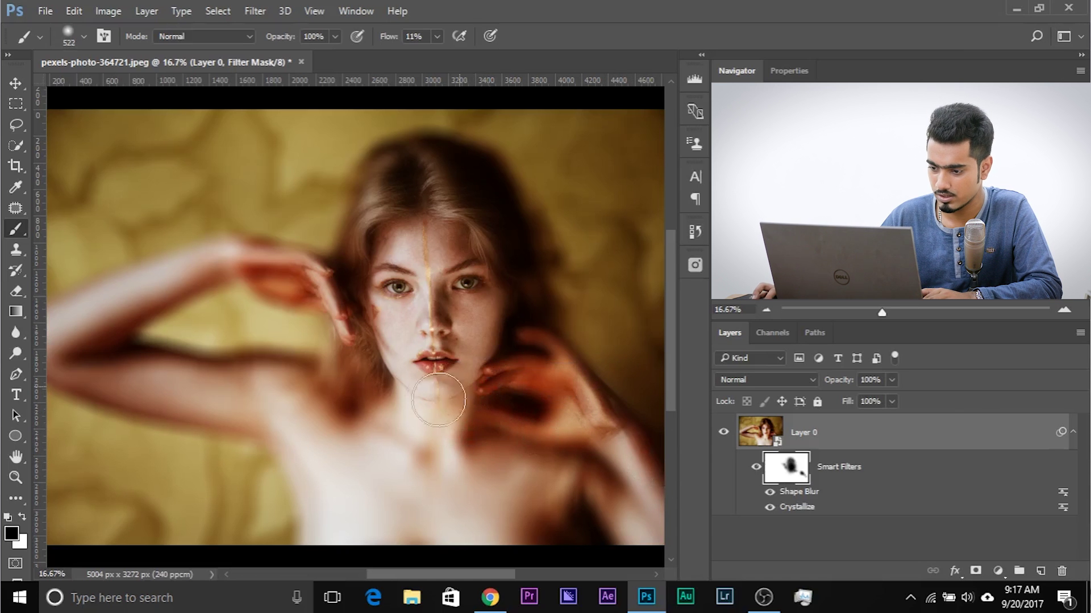
left_click_drag(407, 208, 423, 205)
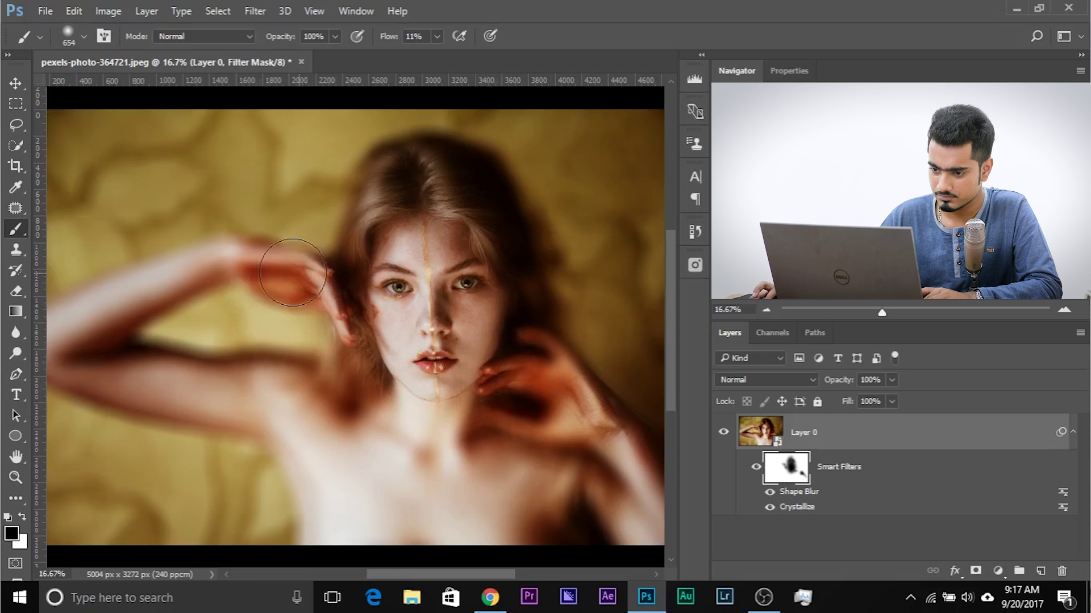
key("x")
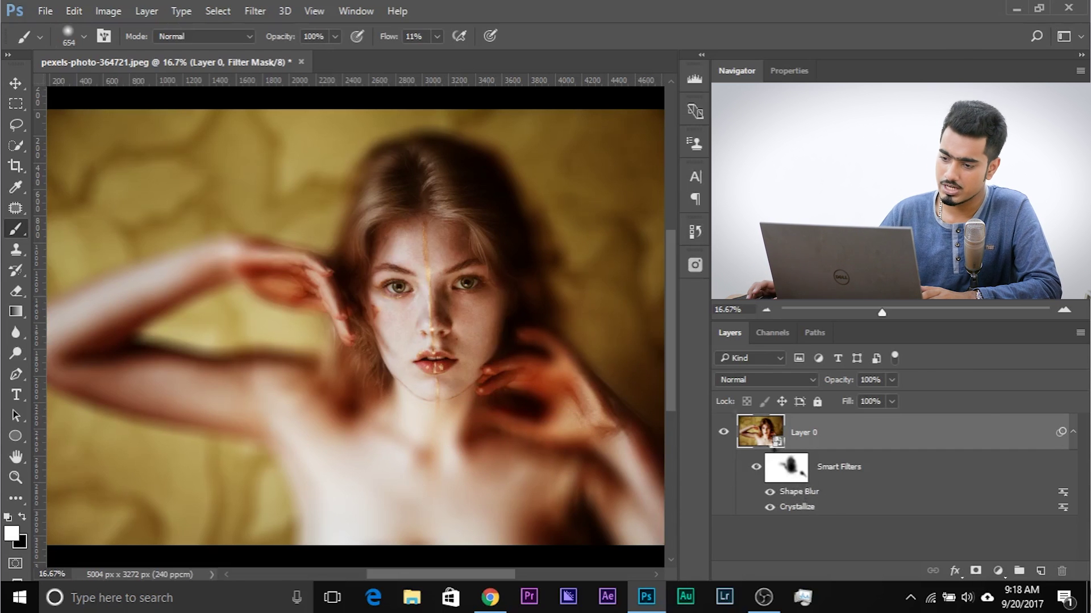
key("ctrl+z")
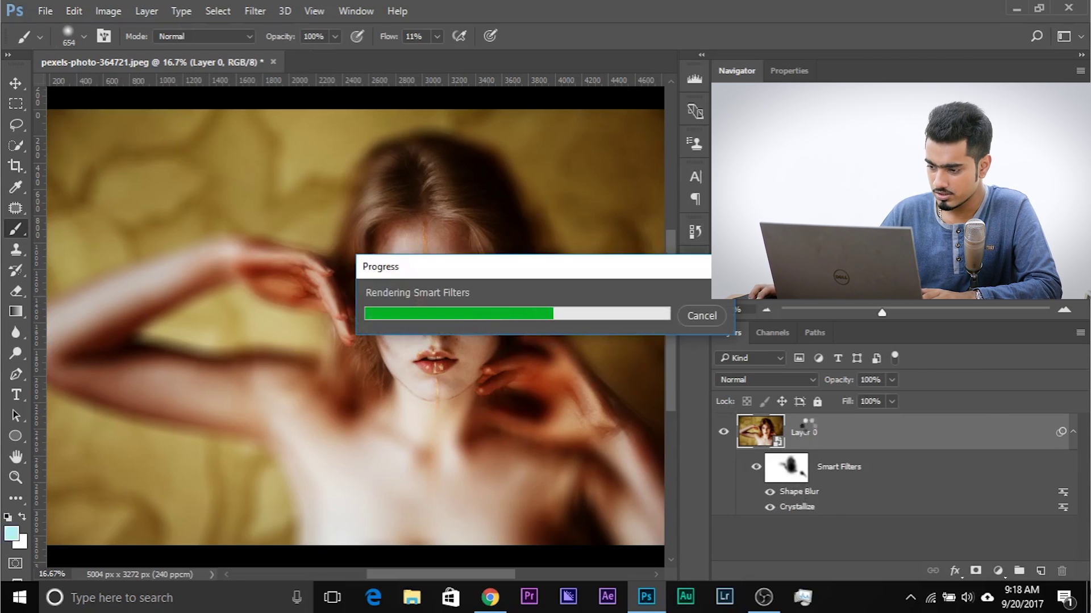
Reopen the Shape Blur smart filter and set its radius to 41 pixels.
double_click(798, 492)
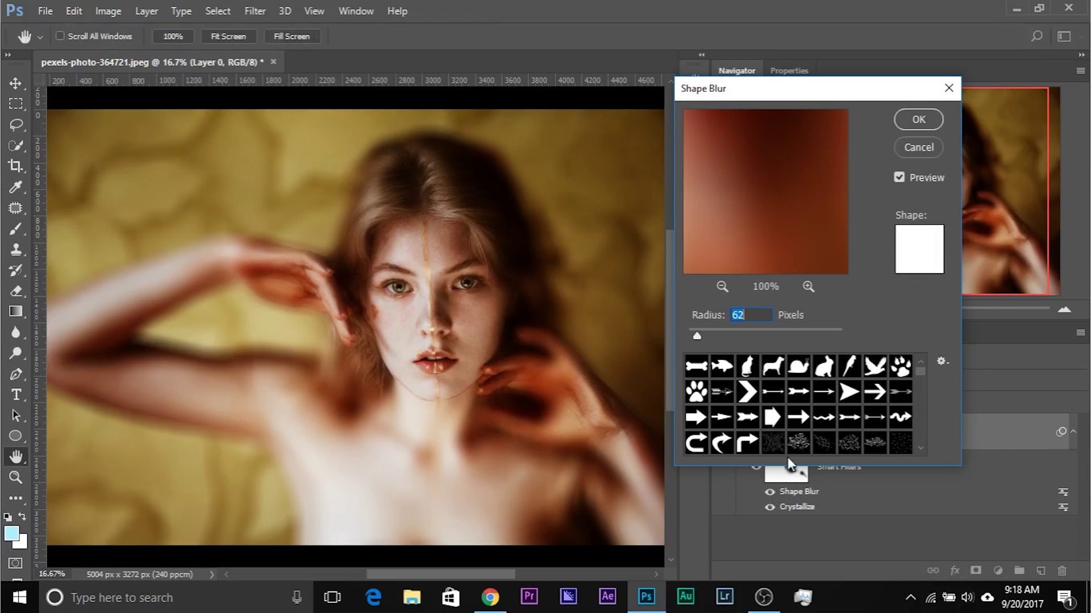
left_click_drag(698, 336, 694, 336)
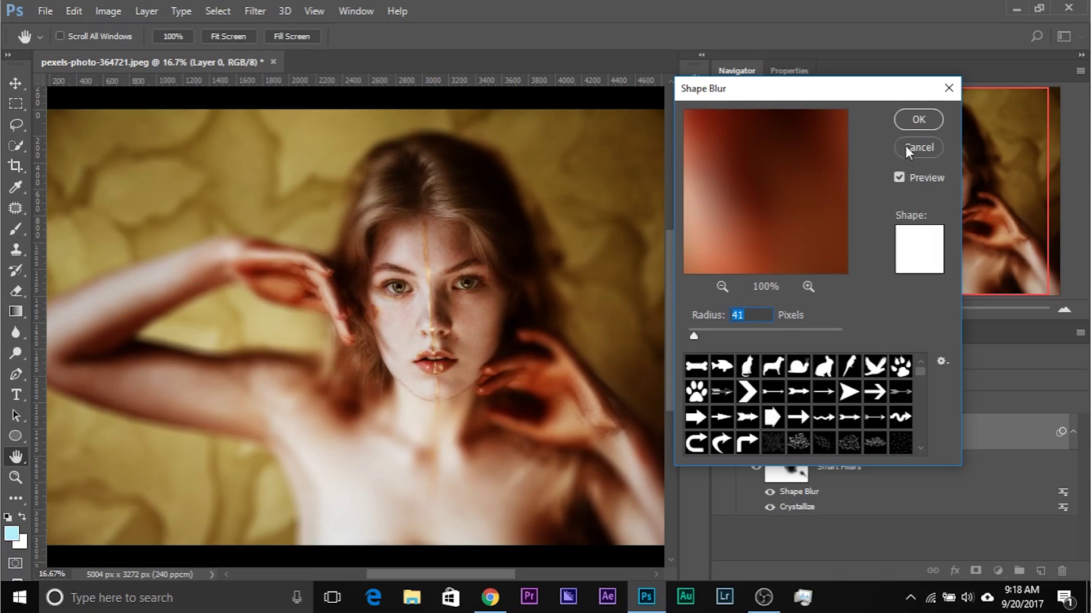
left_click(919, 120)
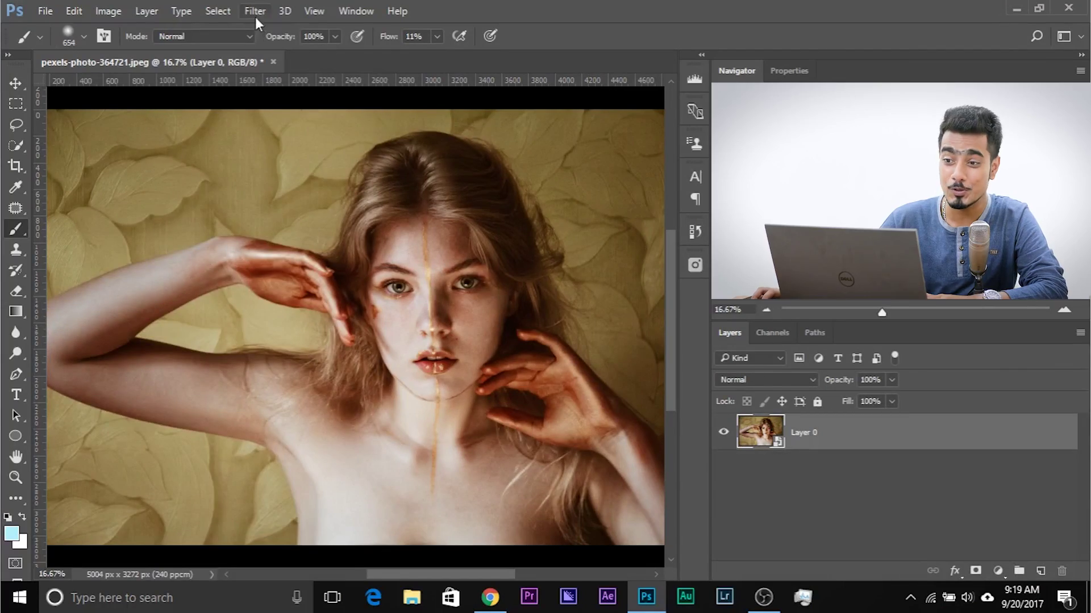
Apply an Extrude filter with 30-pixel blocks and a random depth of 30 to Layer 0, and select its smart filter mask.
left_click(254, 12)
mouse_move(377, 296)
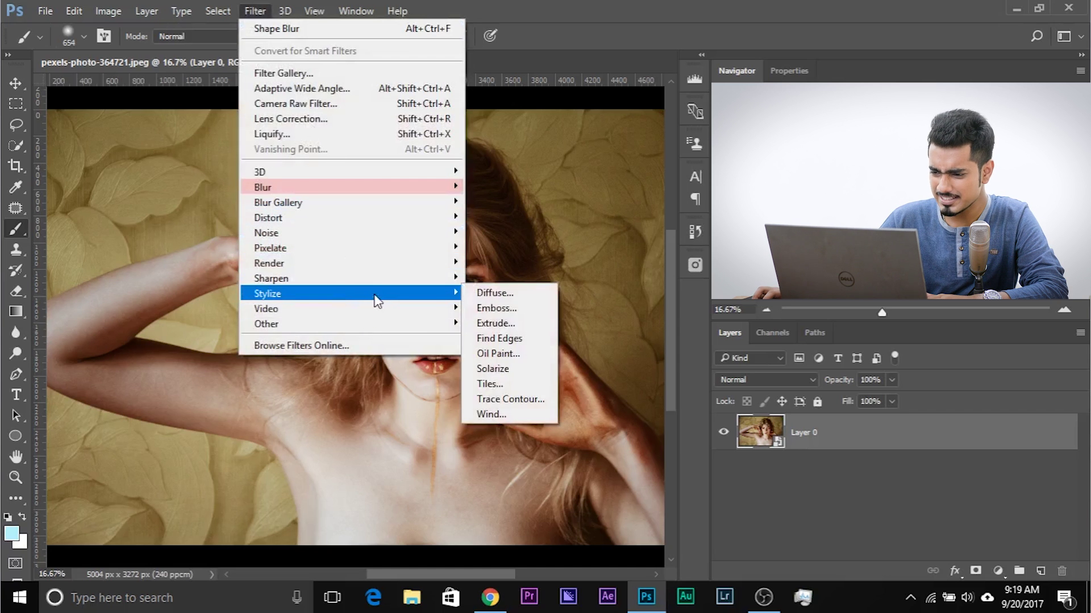
left_click(508, 323)
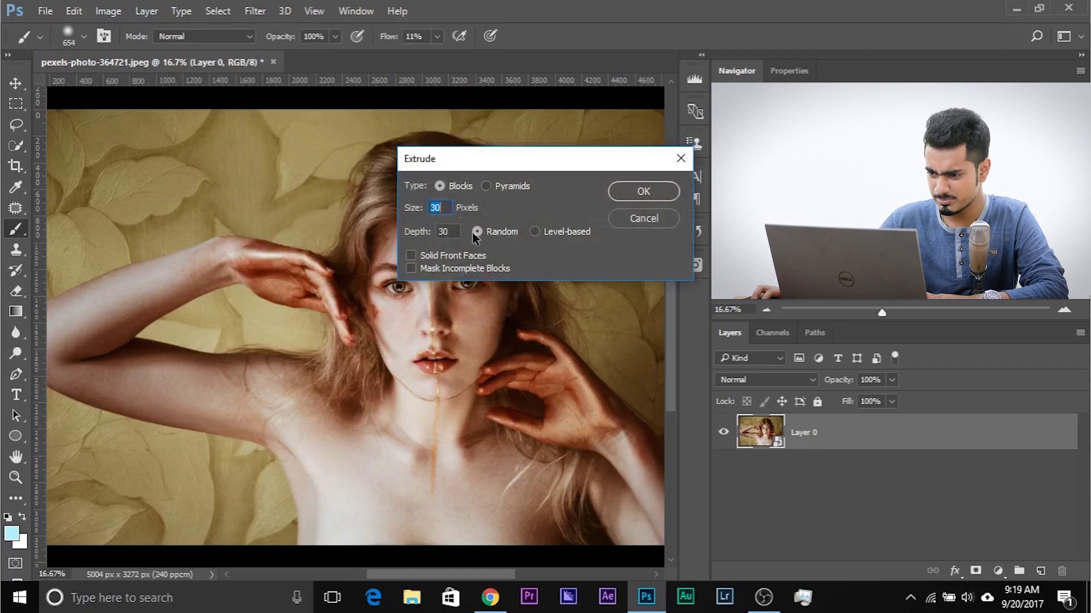
left_click(640, 193)
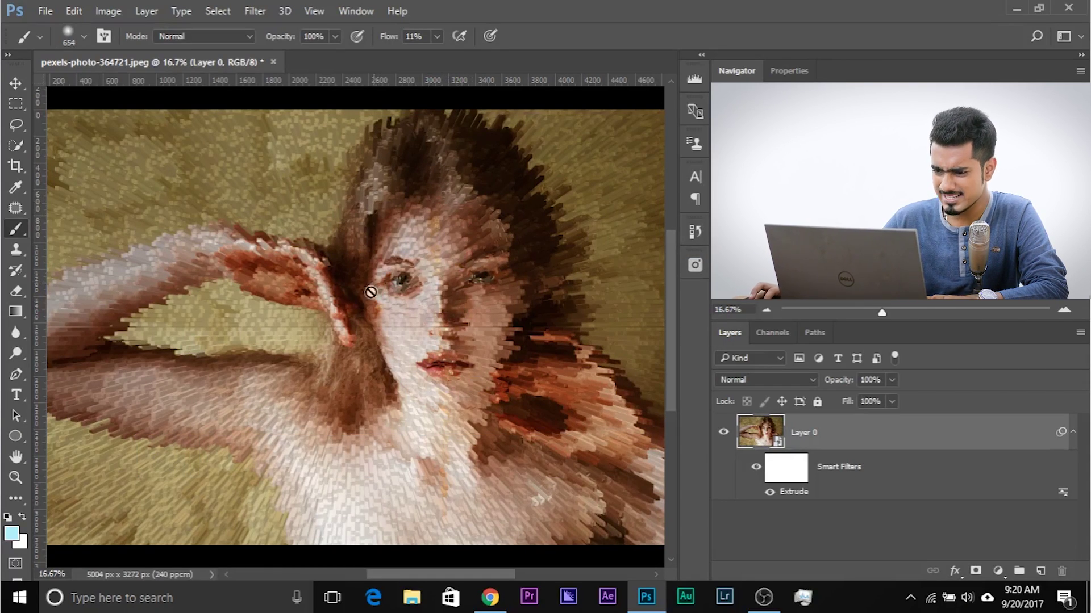
left_click(802, 472)
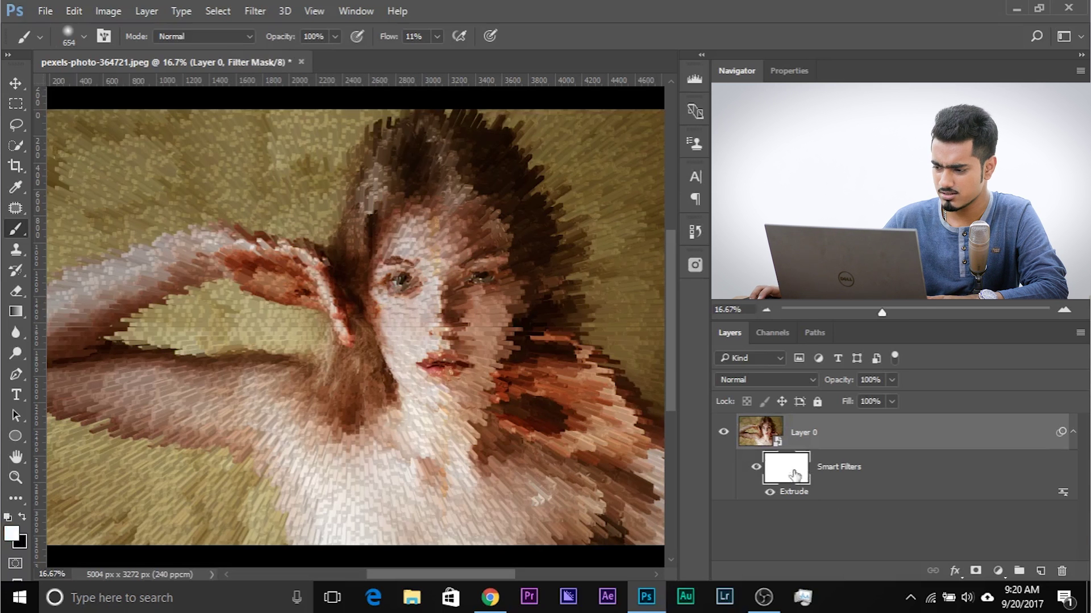
Paint black at 11% flow on the smart filter mask to hide the Extrude effect over the face.
left_click_drag(438, 402, 427, 409)
key("x")
left_click_drag(461, 319, 468, 324)
mouse_move(420, 273)
left_mouse_down()
mouse_move(401, 286)
mouse_move(412, 267)
mouse_move(401, 307)
mouse_move(423, 309)
mouse_move(449, 287)
left_mouse_up()
mouse_move(414, 336)
left_mouse_down()
mouse_move(451, 350)
mouse_move(420, 365)
left_mouse_up()
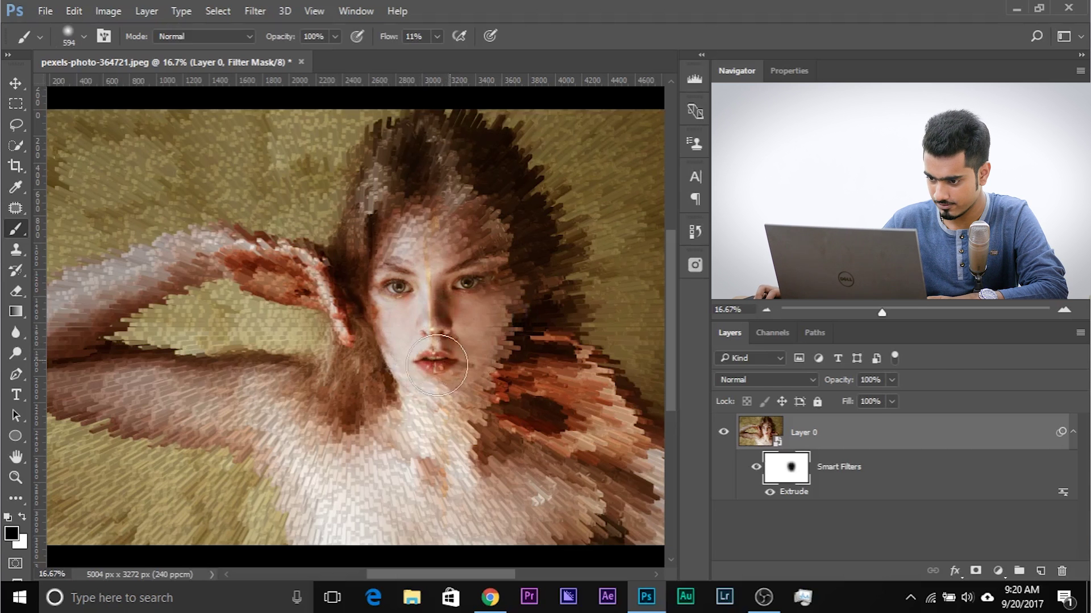
mouse_move(465, 336)
left_mouse_down()
mouse_move(438, 349)
mouse_move(454, 359)
left_mouse_up()
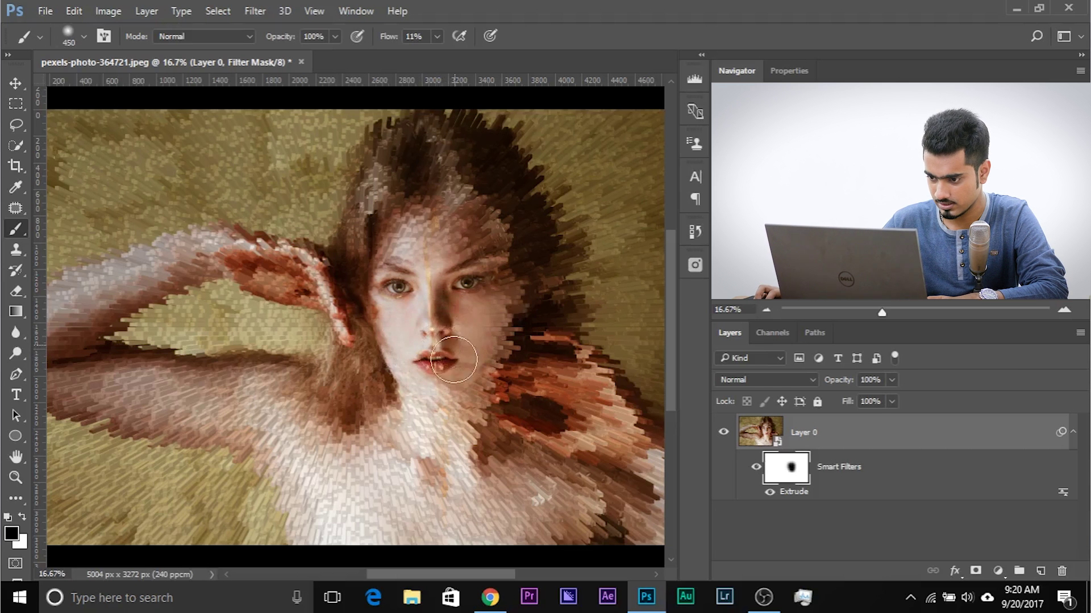
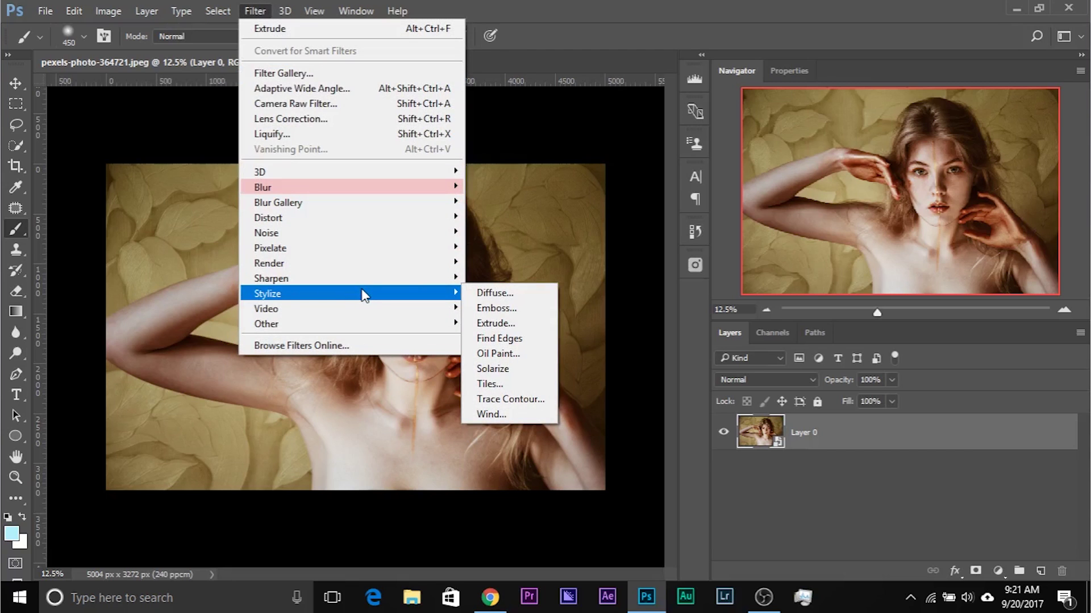
Add an Emboss filter to the smart object Layer 0 and set its angle to 81°.
left_click(497, 308)
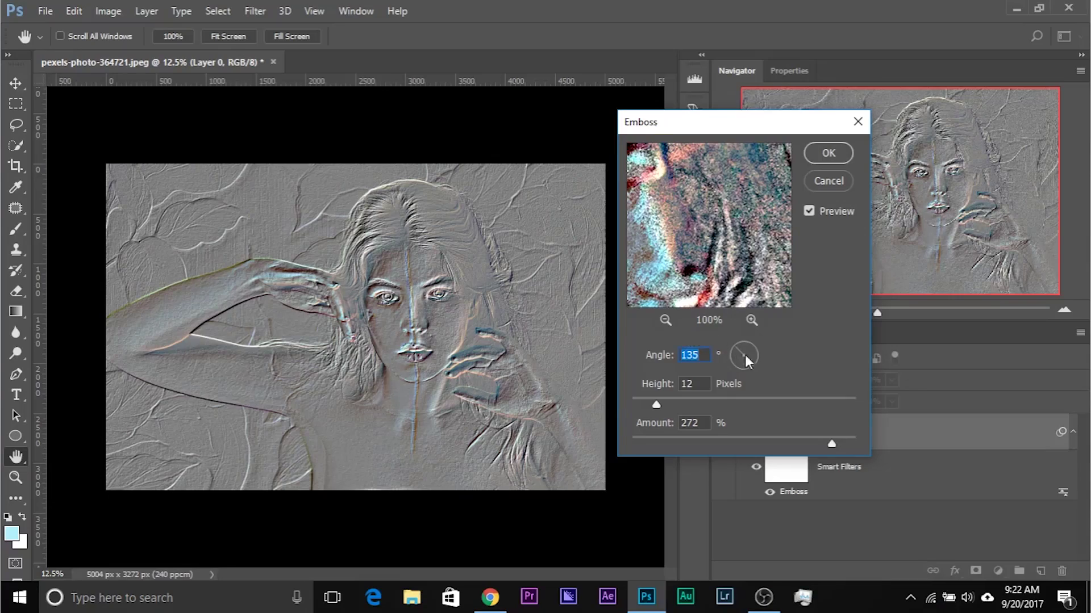
key("shift+Down")
key("shift+Down")
key("shift+Down")
key("Down")
key("Down")
key("Down")
key("Down")
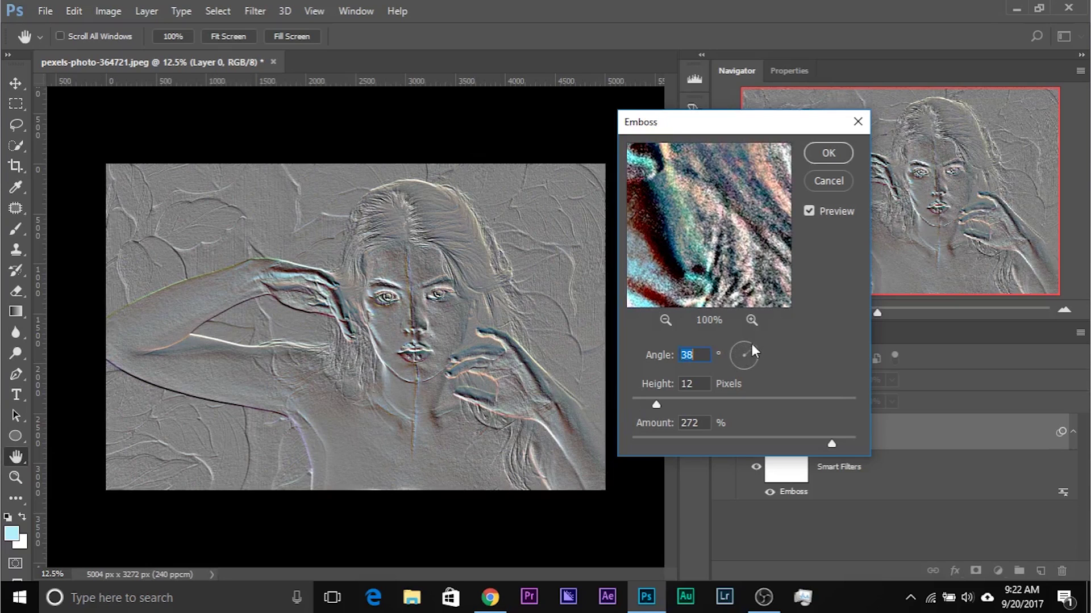
left_click(746, 346)
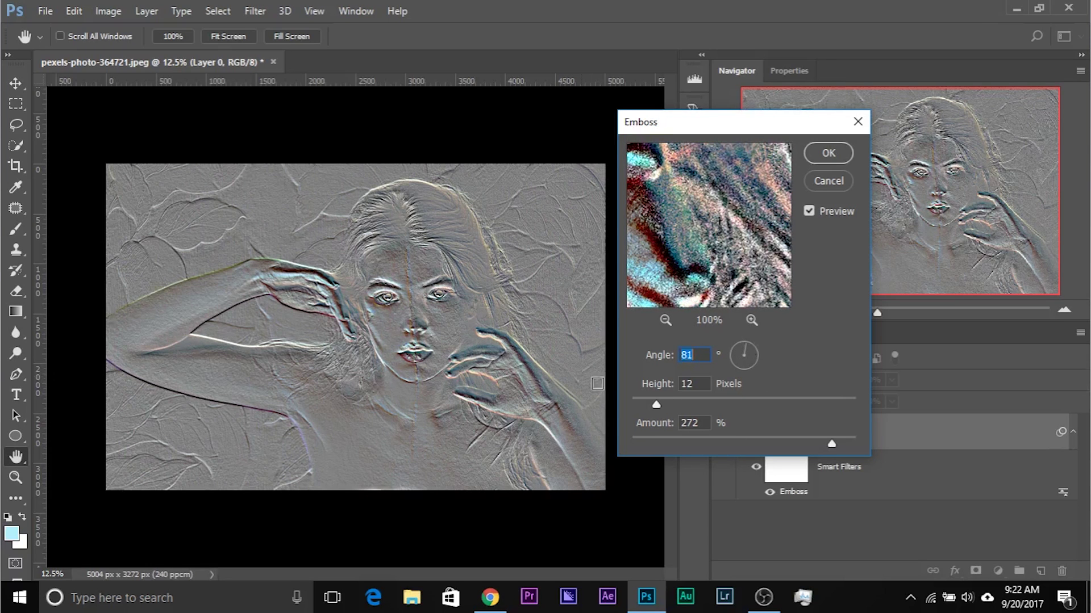
Apply the Emboss filter with a height of 21 pixels and an amount somewhat above 161%.
left_click(693, 400)
left_click(749, 399)
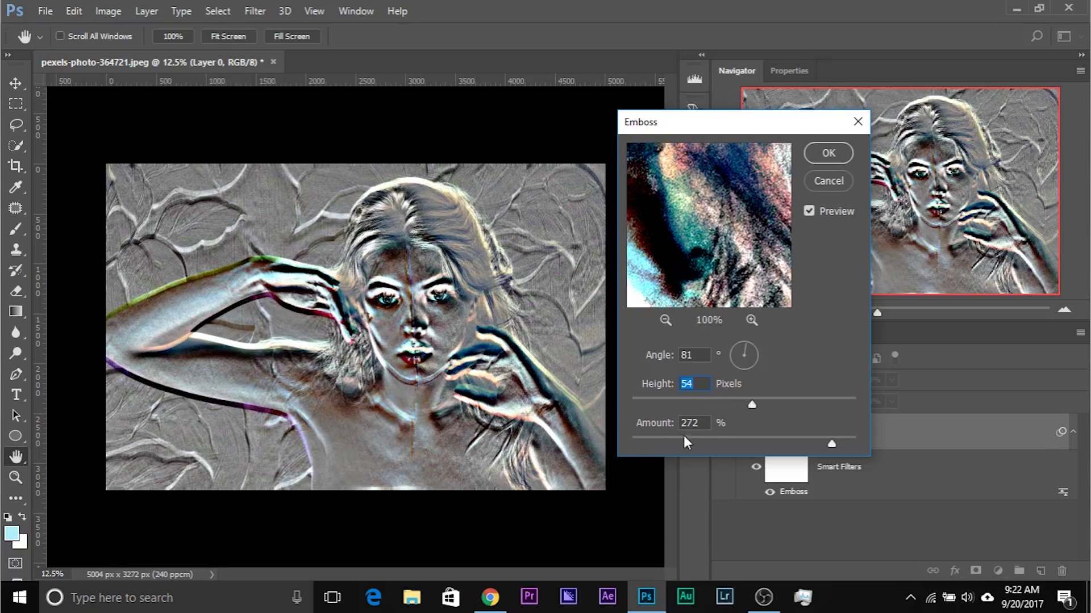
left_click(715, 439)
left_click(628, 443)
left_click_drag(676, 444, 780, 445)
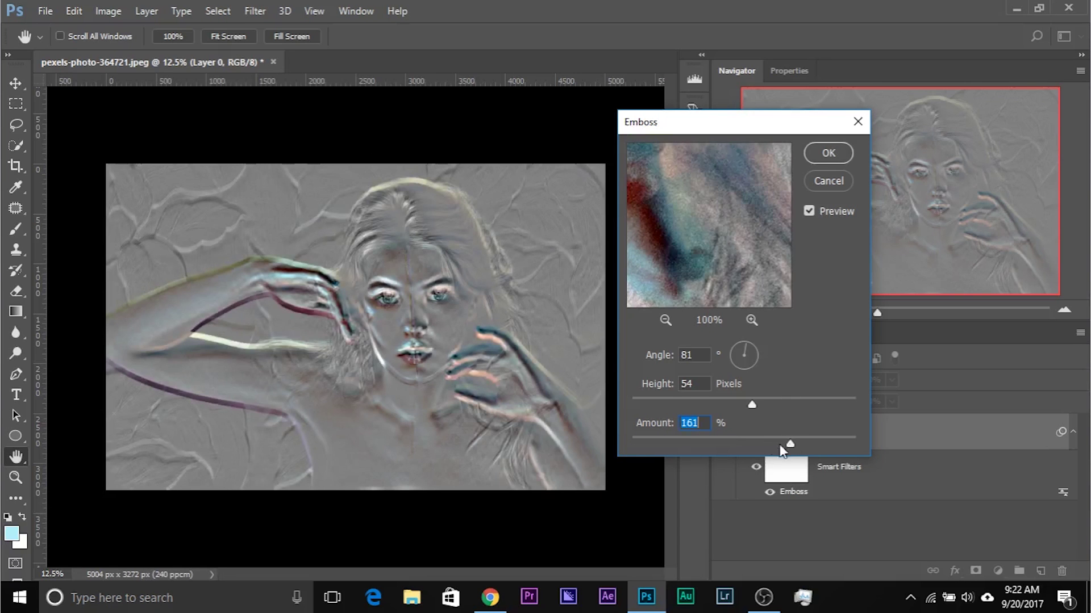
left_click(666, 398)
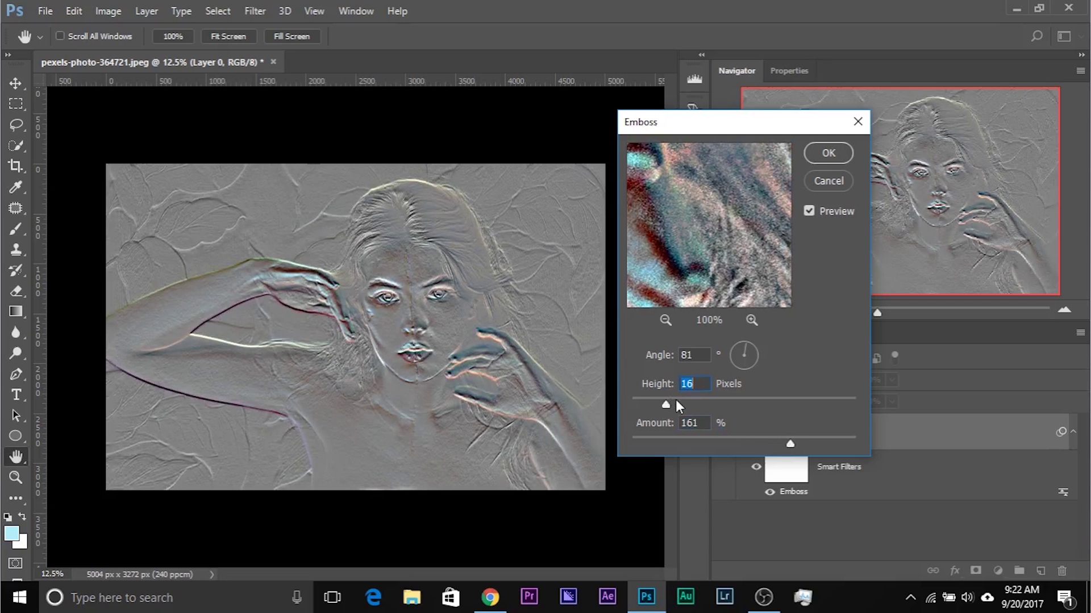
left_click(676, 399)
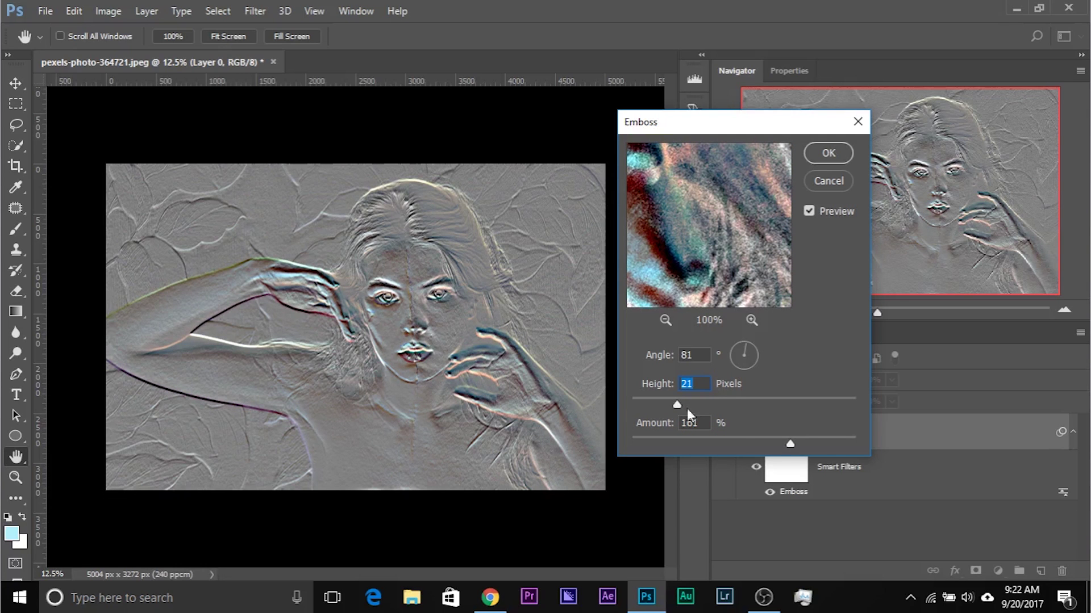
left_click_drag(790, 444, 809, 444)
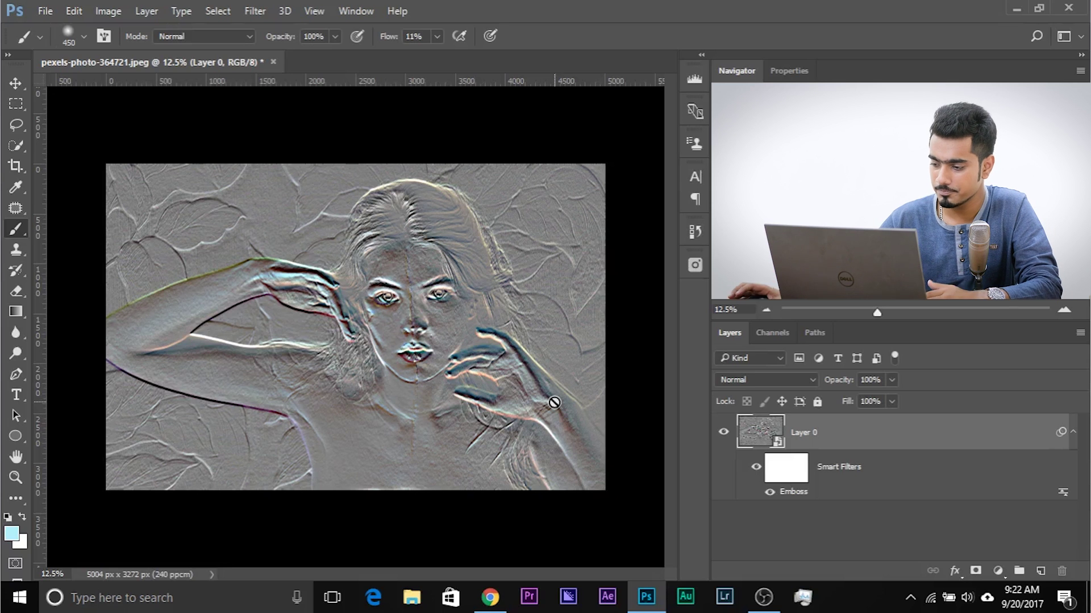
Compare Overlay and Soft Light for the Emboss filter's blending, and apply Overlay at 87% opacity.
double_click(1063, 492)
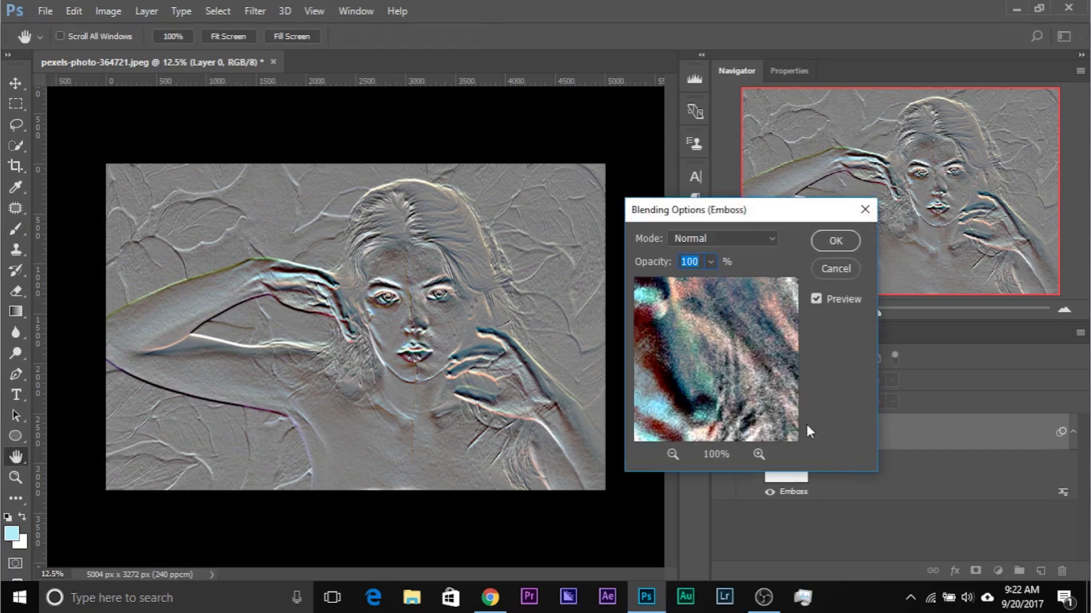
left_click(694, 240)
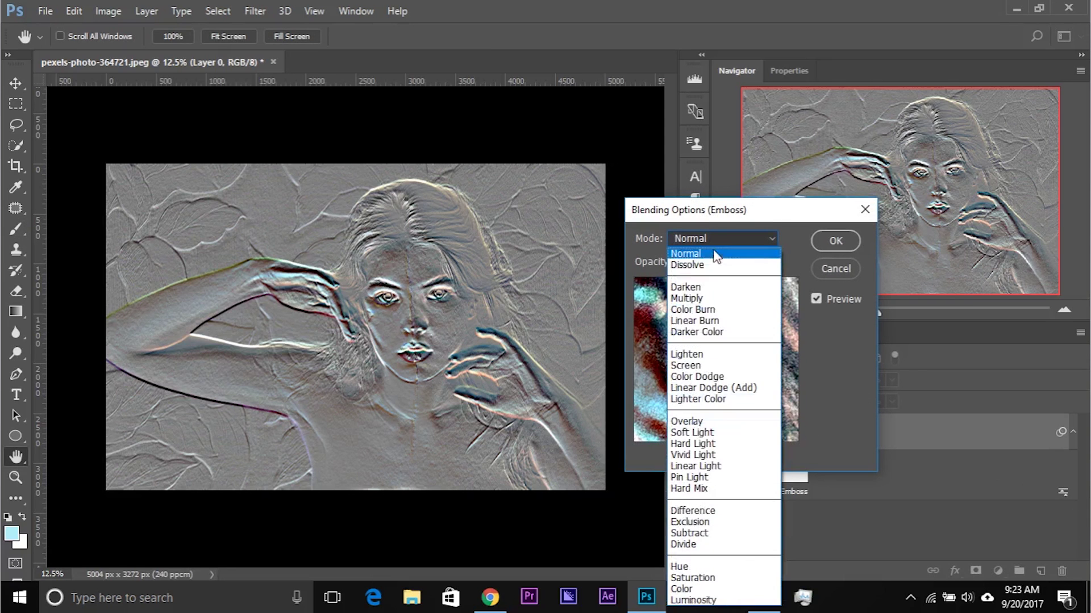
left_click(699, 429)
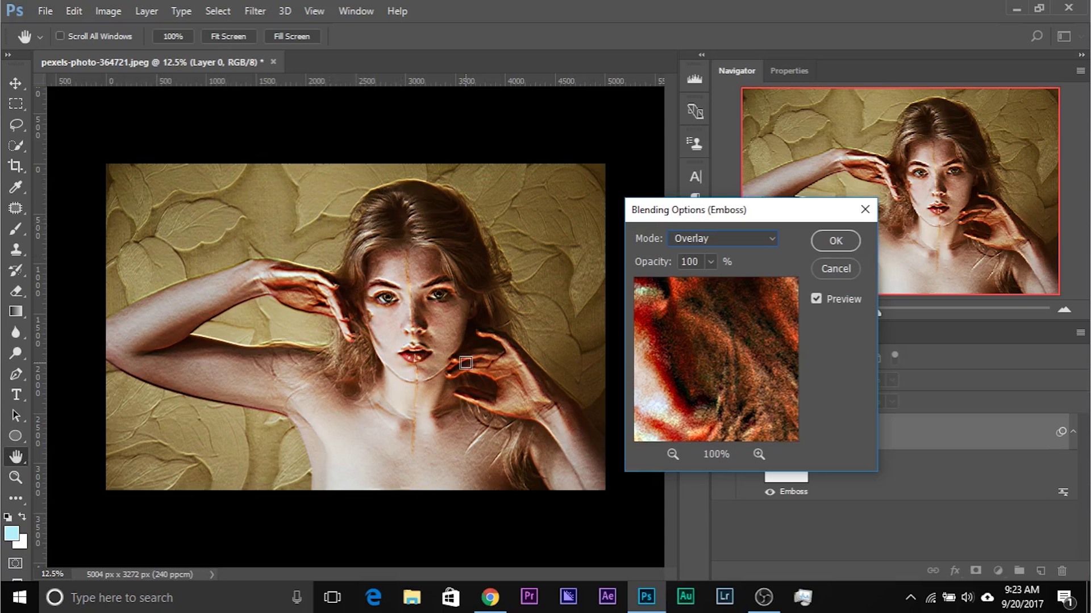
left_click(701, 244)
left_click(704, 433)
left_click(694, 238)
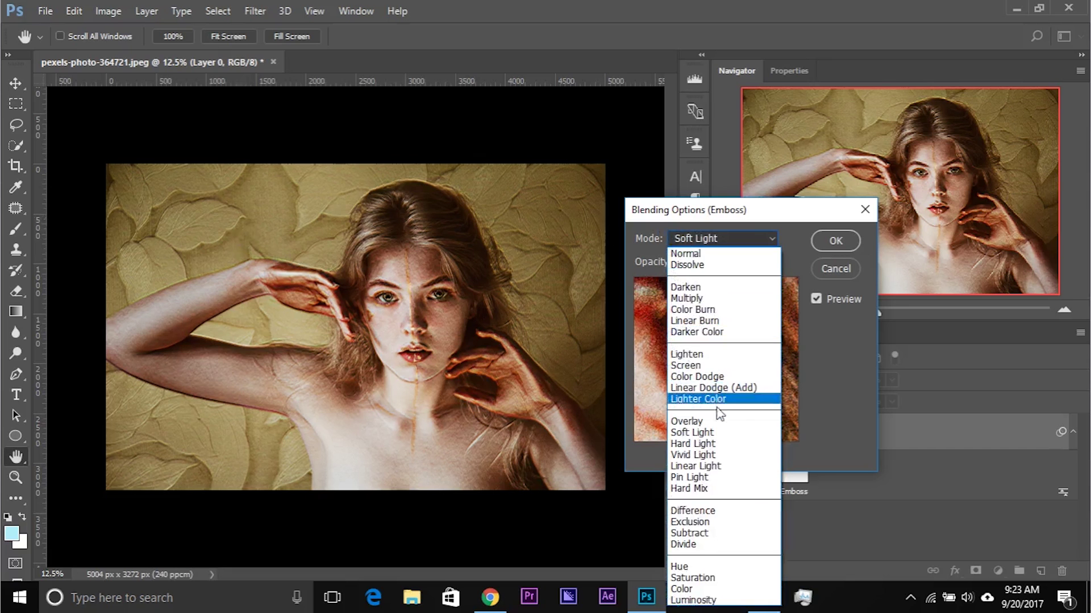
left_click(717, 429)
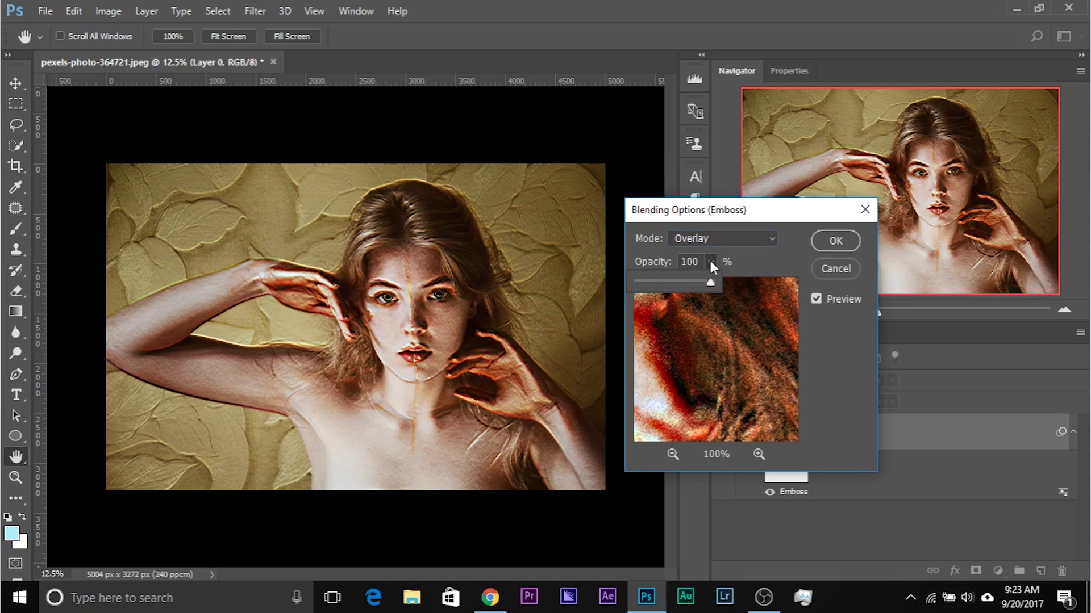
left_click_drag(704, 279, 700, 281)
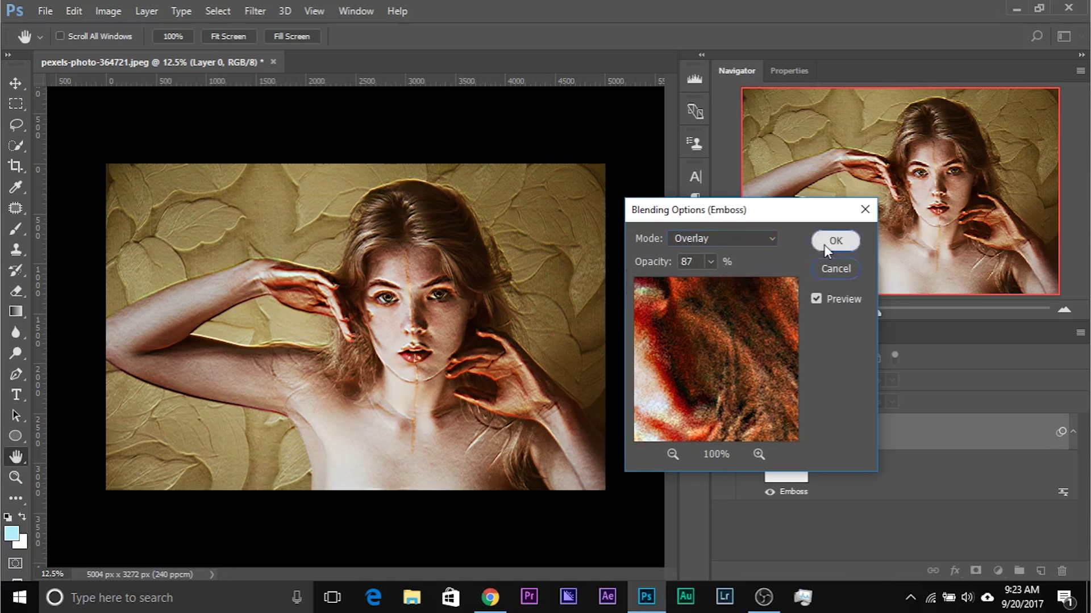
left_click(818, 245)
Paint black at 100% flow on the Emboss smart filter mask over the woman's face, hair, arms and body, leaving the background embossed.
key("b")
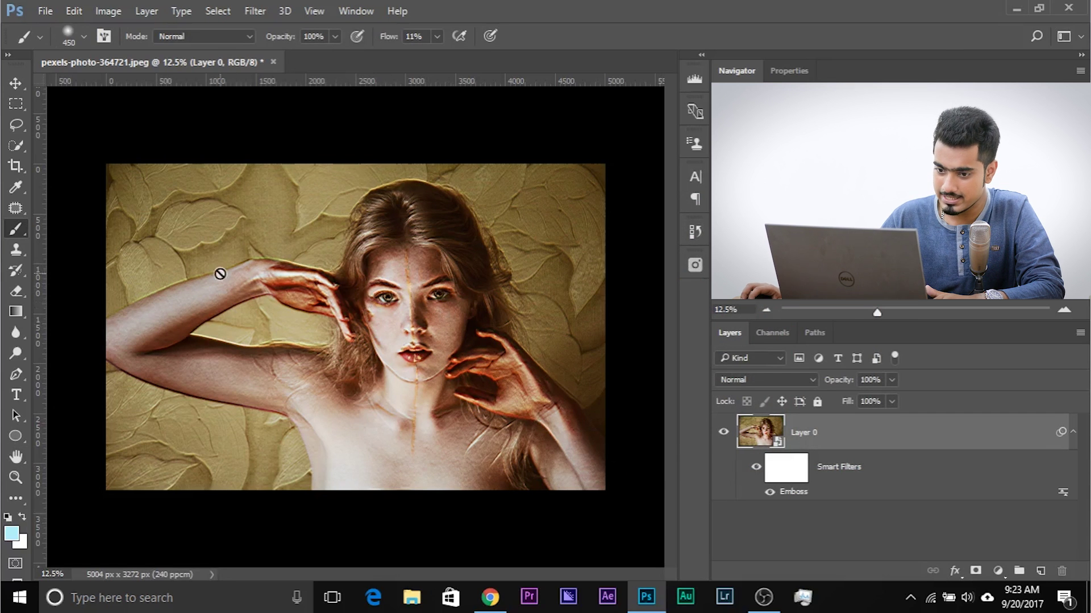
left_click(790, 474)
key("d")
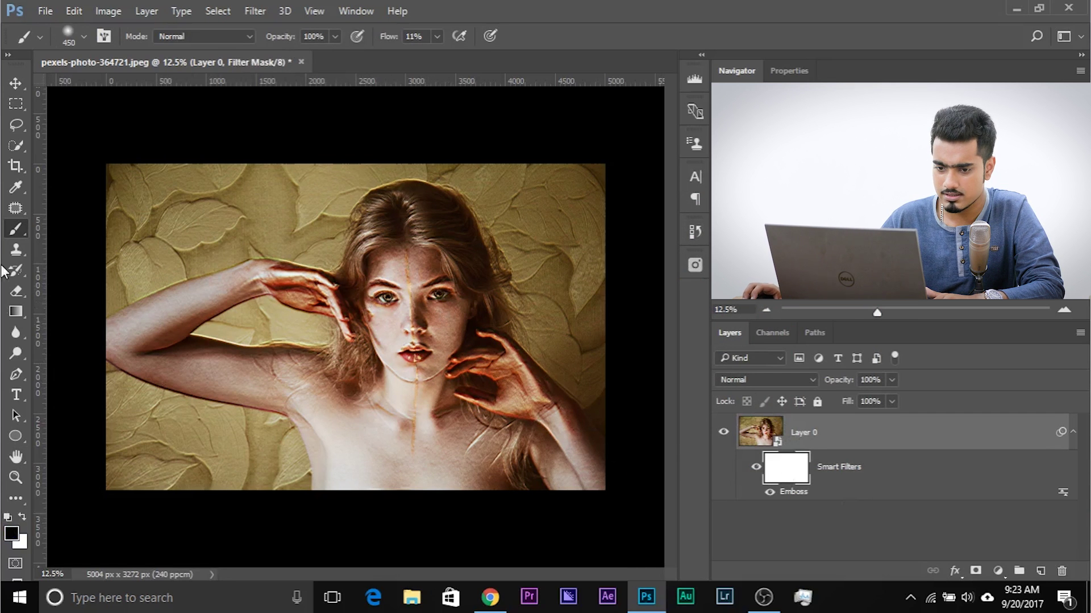
right_click(214, 437, "alt")
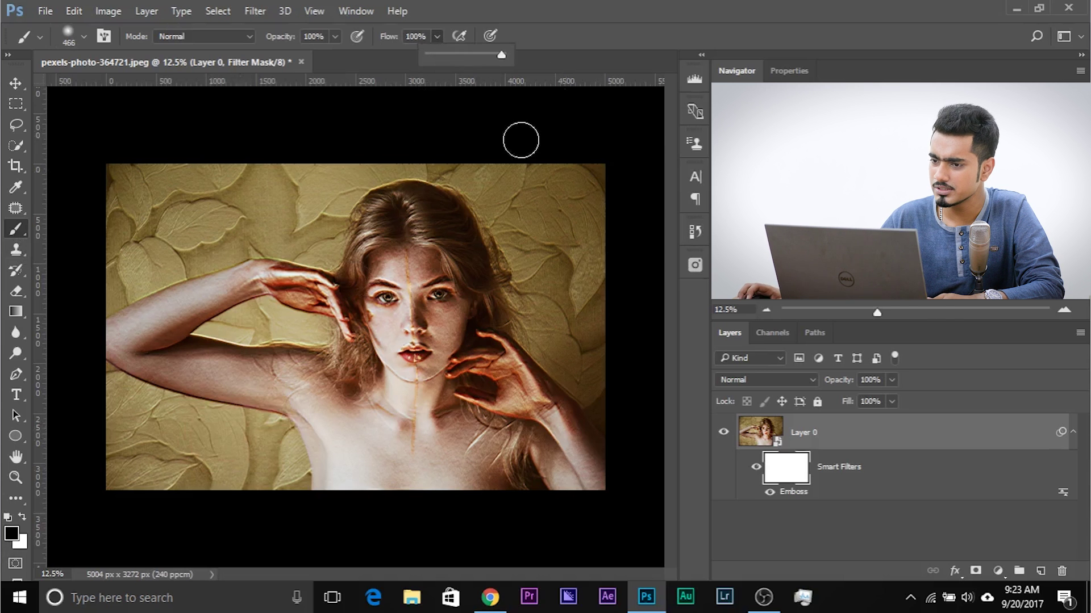
right_click(427, 278, "alt")
right_click(419, 307, "alt")
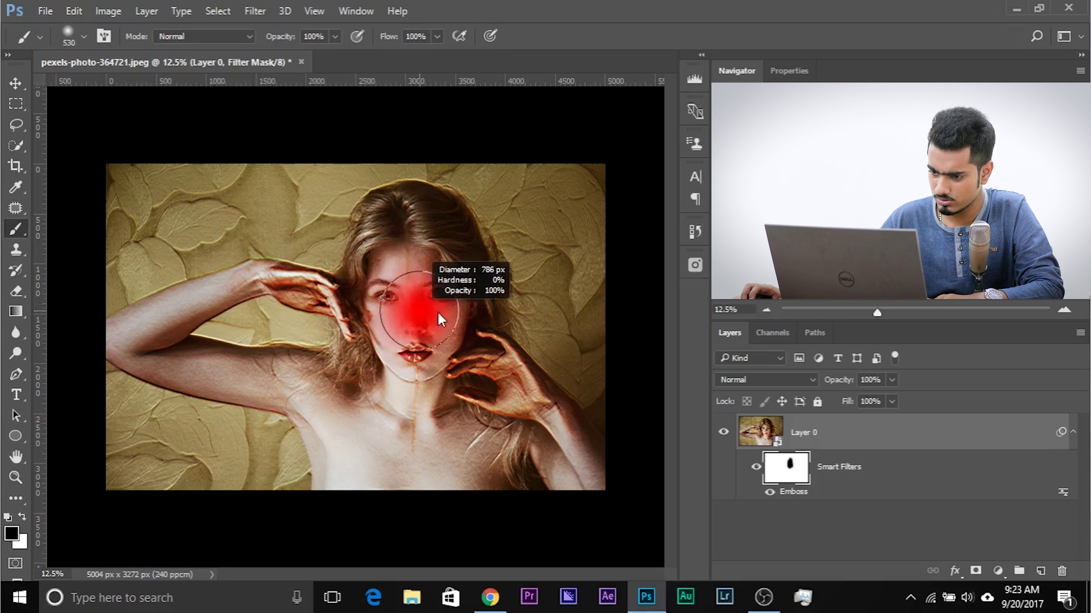
mouse_move(426, 215)
left_mouse_down()
mouse_move(386, 210)
mouse_move(456, 225)
mouse_move(479, 294)
mouse_move(438, 325)
mouse_move(353, 331)
mouse_move(344, 288)
mouse_move(247, 286)
left_mouse_up()
right_click(243, 287, "alt")
mouse_move(130, 335)
left_mouse_down()
mouse_move(304, 414)
mouse_move(267, 358)
left_mouse_up()
right_click(400, 392, "alt")
mouse_move(394, 469)
left_mouse_down()
mouse_move(507, 456)
mouse_move(486, 465)
mouse_move(488, 385)
mouse_move(598, 474)
mouse_move(352, 461)
mouse_move(590, 521)
left_mouse_up()
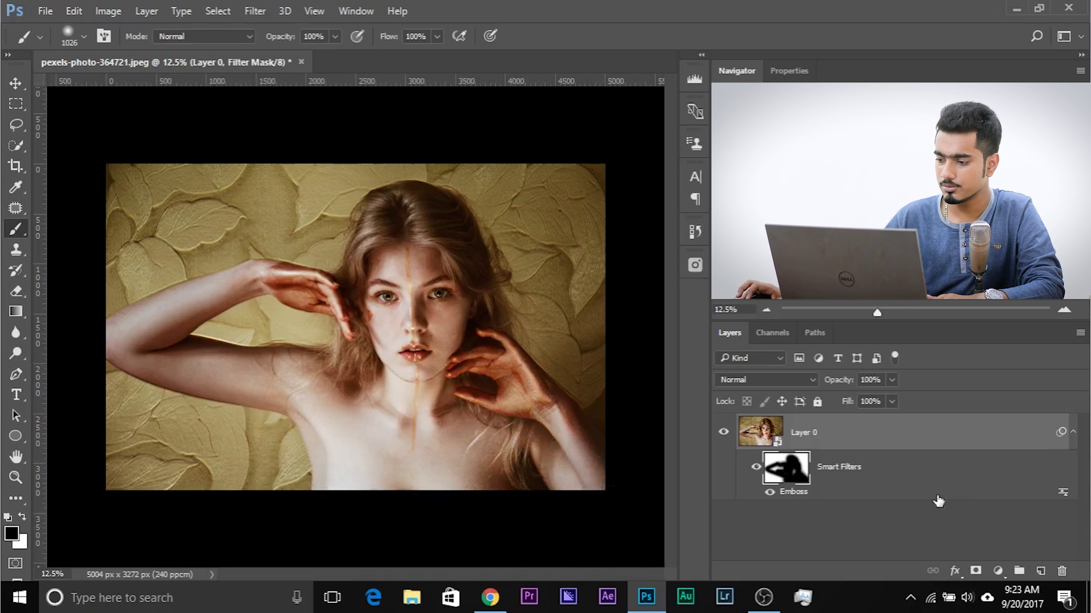
key("ctrl+2")
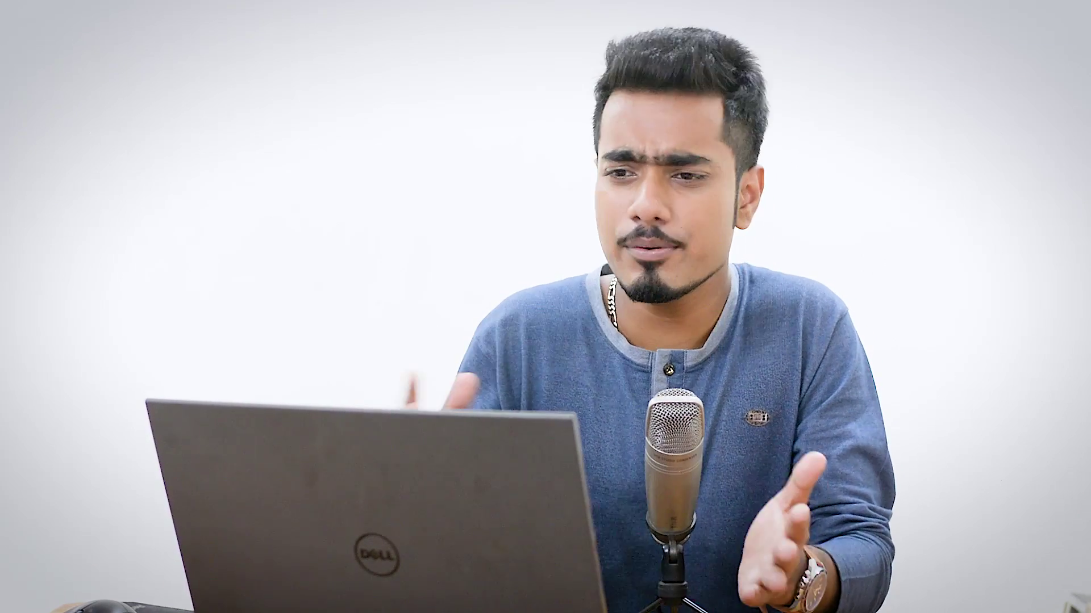
Browse the filters available for the smart object Layer 0.
left_click(263, 11)
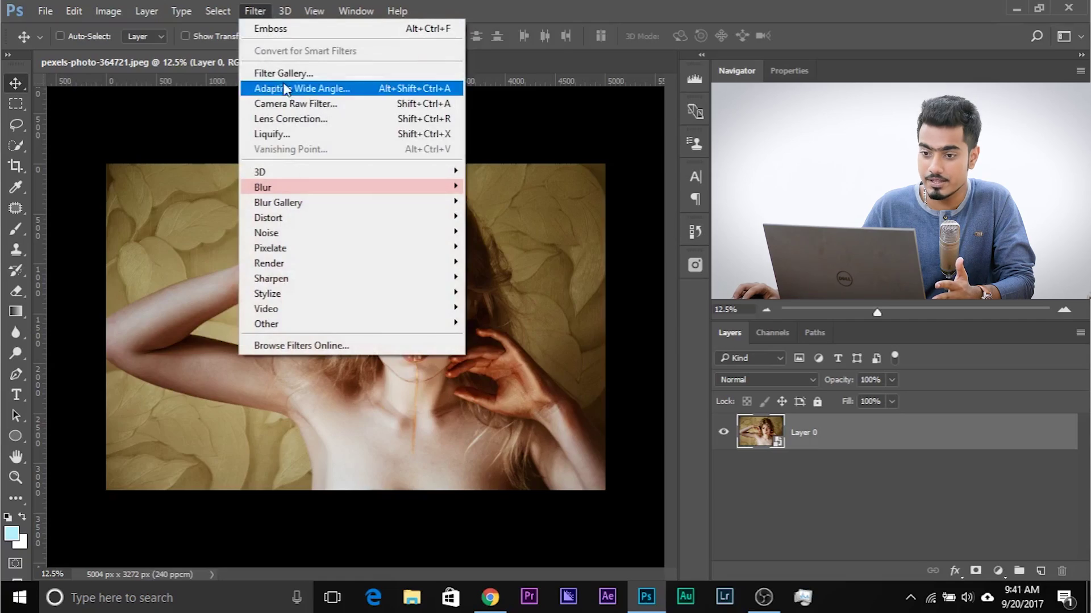